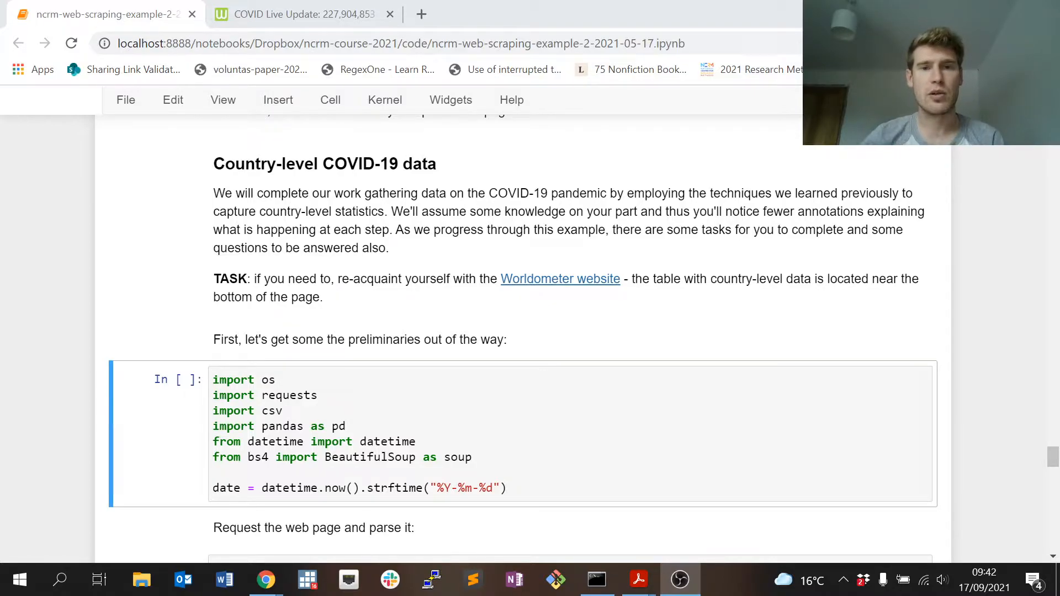
Review Worldometer's headline case, death and recovery totals before moving to the country table
left_click(343, 20)
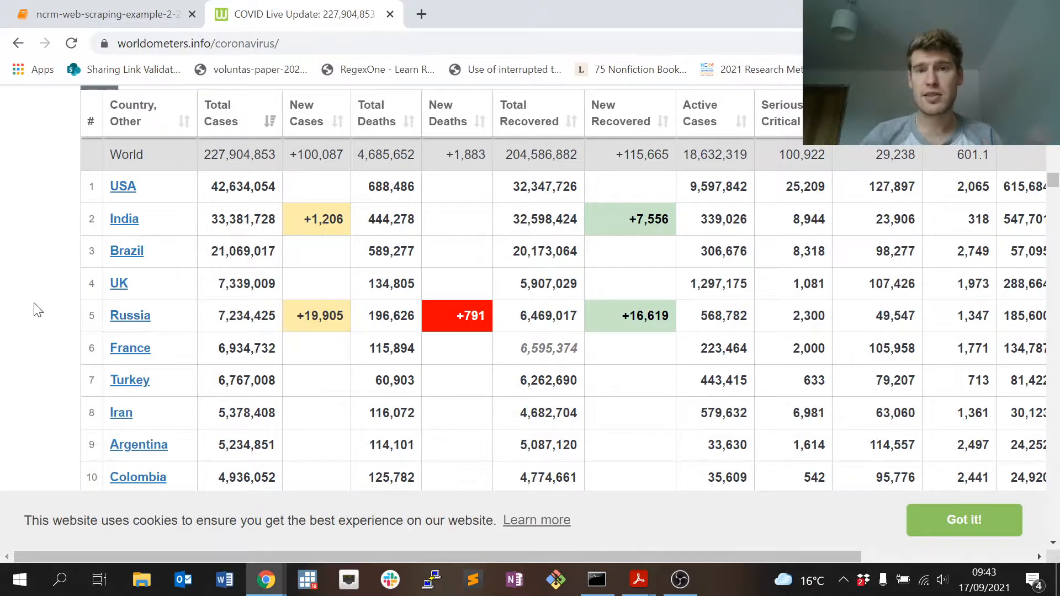
scroll(37, 310, "up", 5)
scroll(37, 310, "up", 10)
scroll(37, 309, "up", 5)
scroll(38, 310, "up", 5)
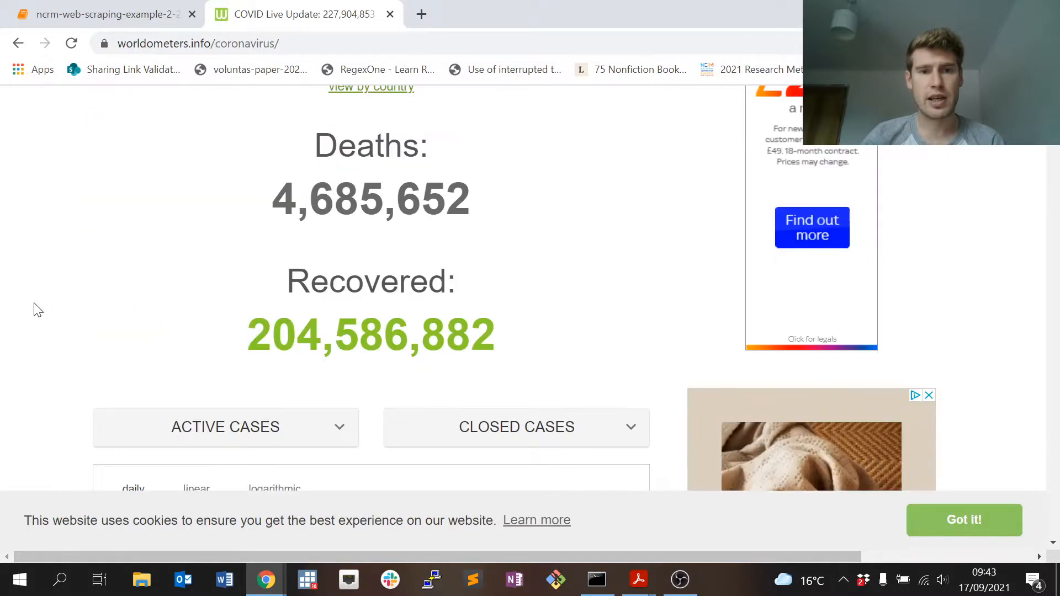
scroll(37, 310, "up", 3)
scroll(38, 309, "up", 3)
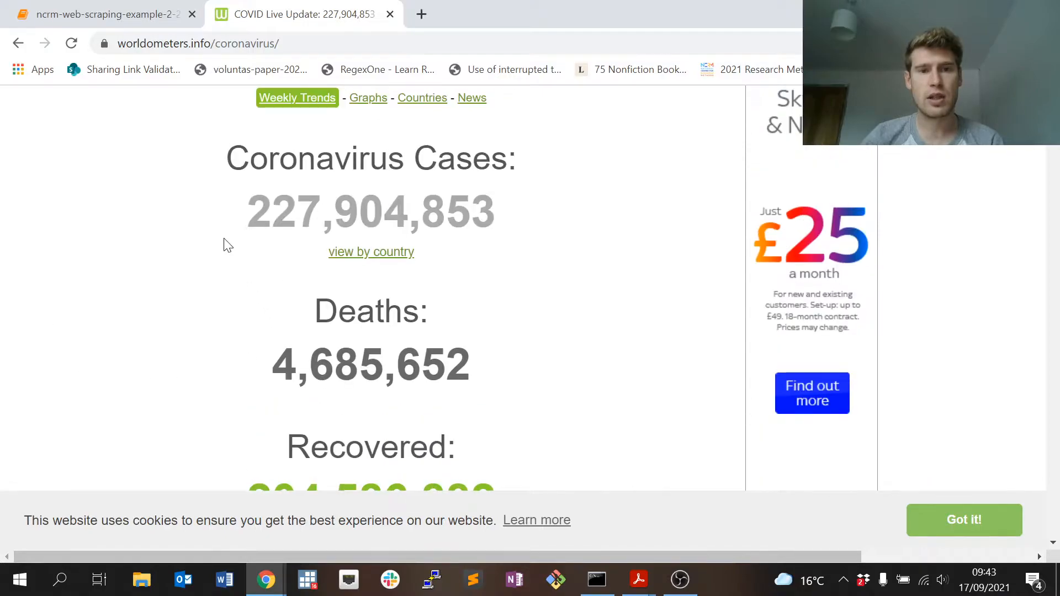
left_click_drag(236, 158, 472, 488)
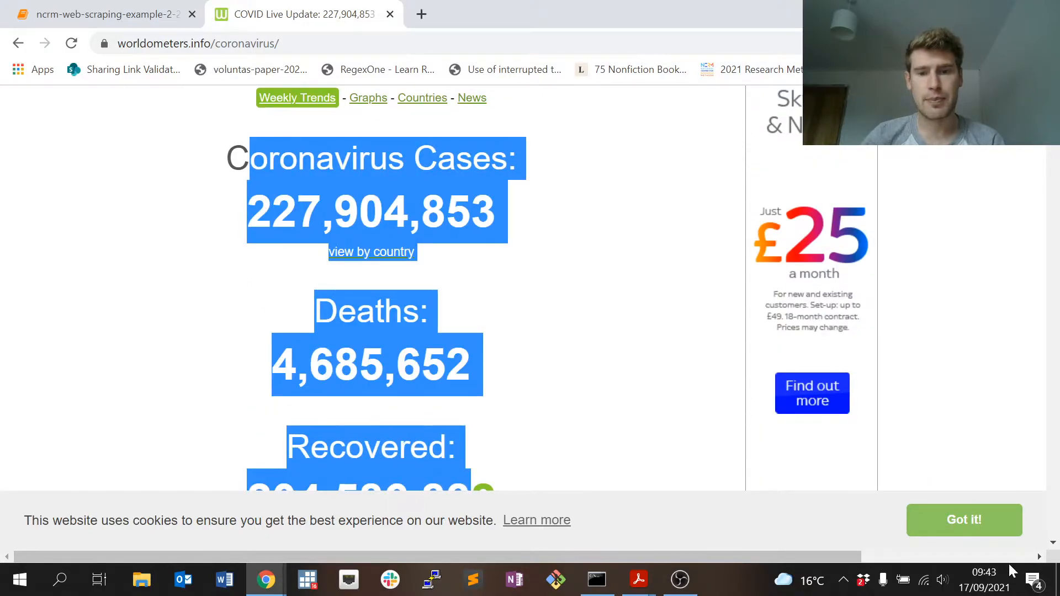
left_click(964, 519)
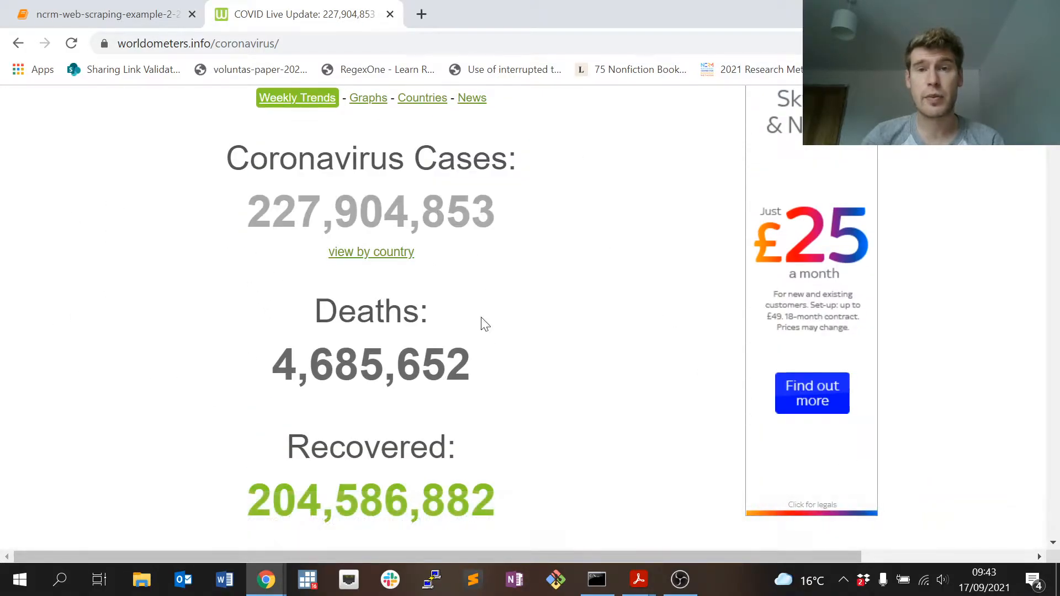
scroll(191, 265, "down", 5)
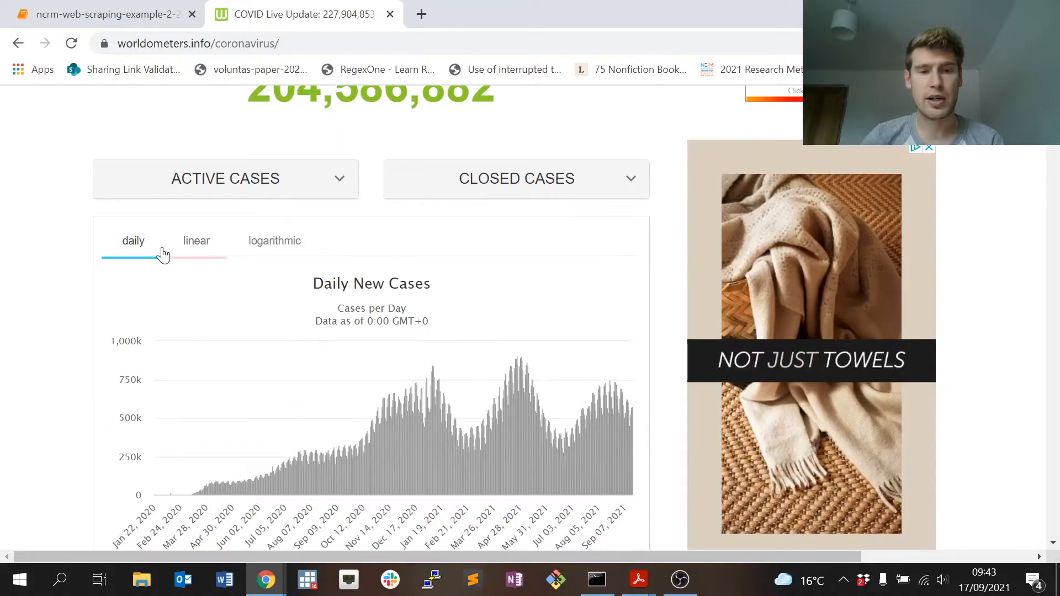
scroll(164, 253, "down", 5)
scroll(133, 240, "down", 5)
scroll(132, 240, "down", 4)
scroll(96, 222, "down", 3)
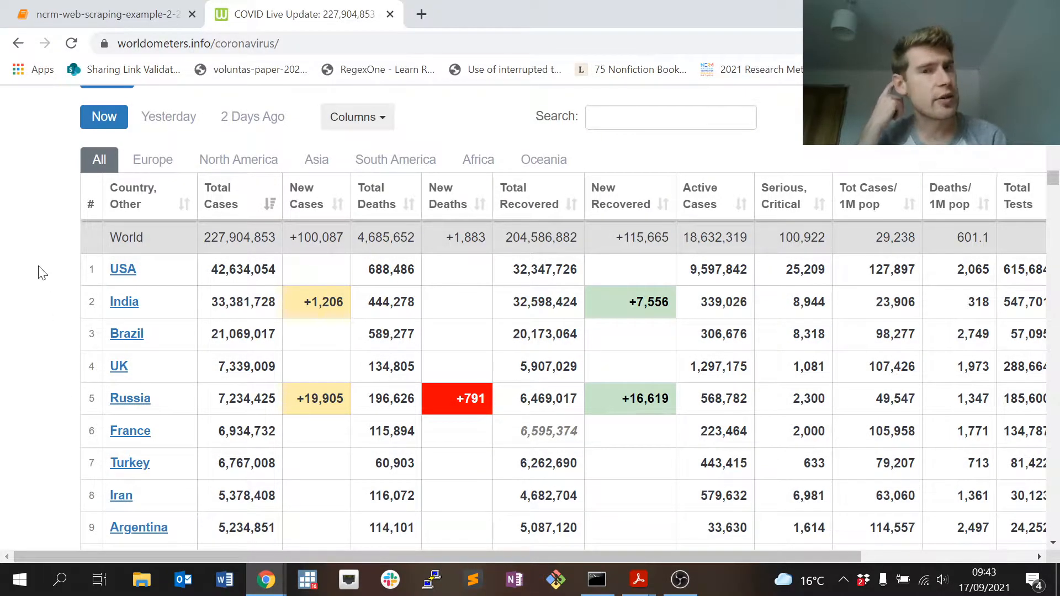
left_click(153, 159)
left_click(216, 159)
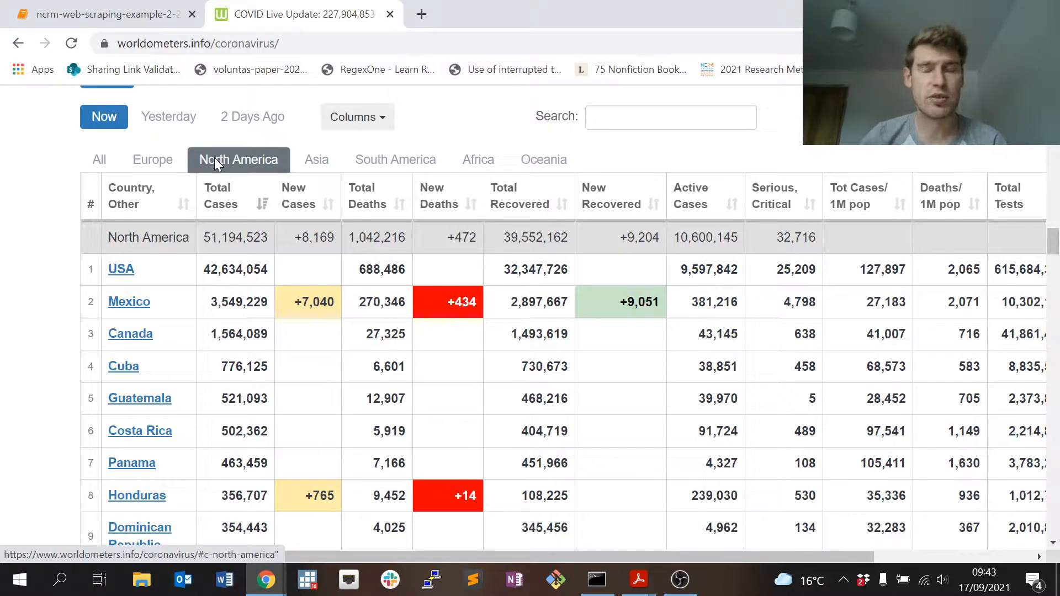
left_click(168, 117)
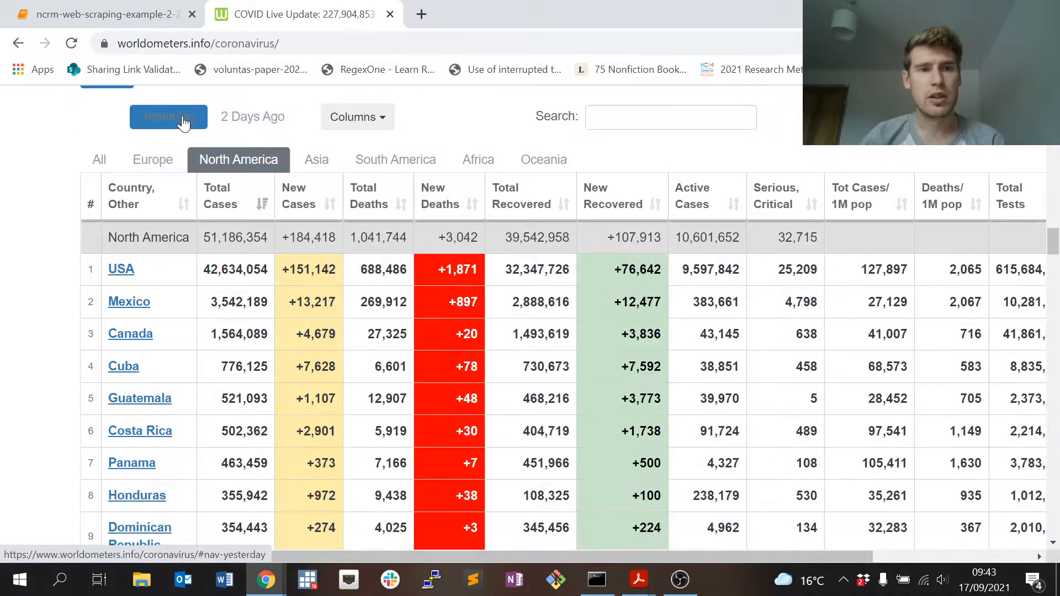
left_click(230, 116)
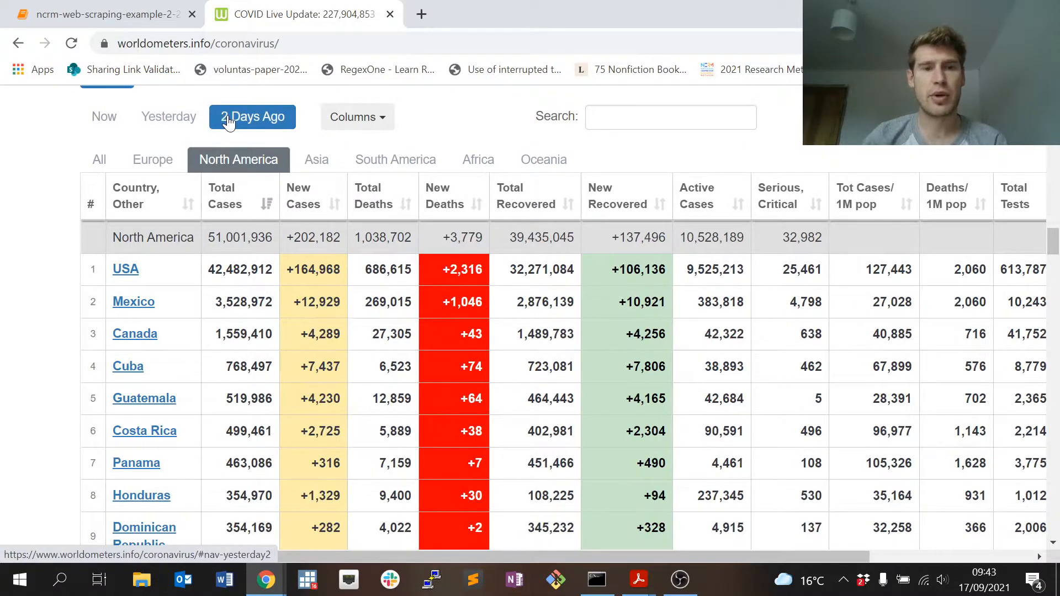
left_click(104, 116)
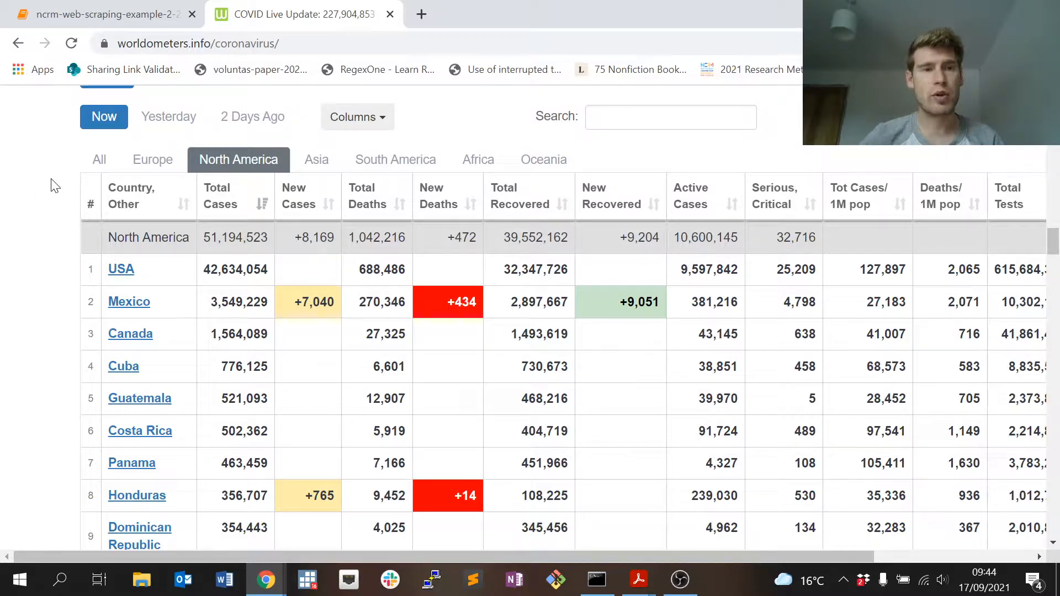
left_click(100, 160)
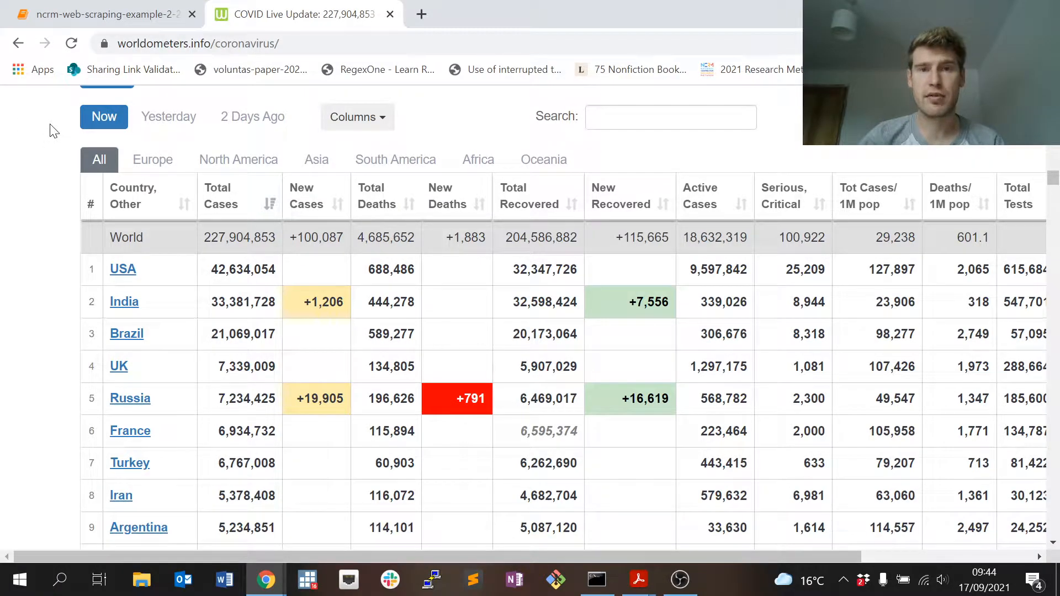
Run the imports/date cell and the page-request cell, checking the datetime formatting in between
left_click(119, 14)
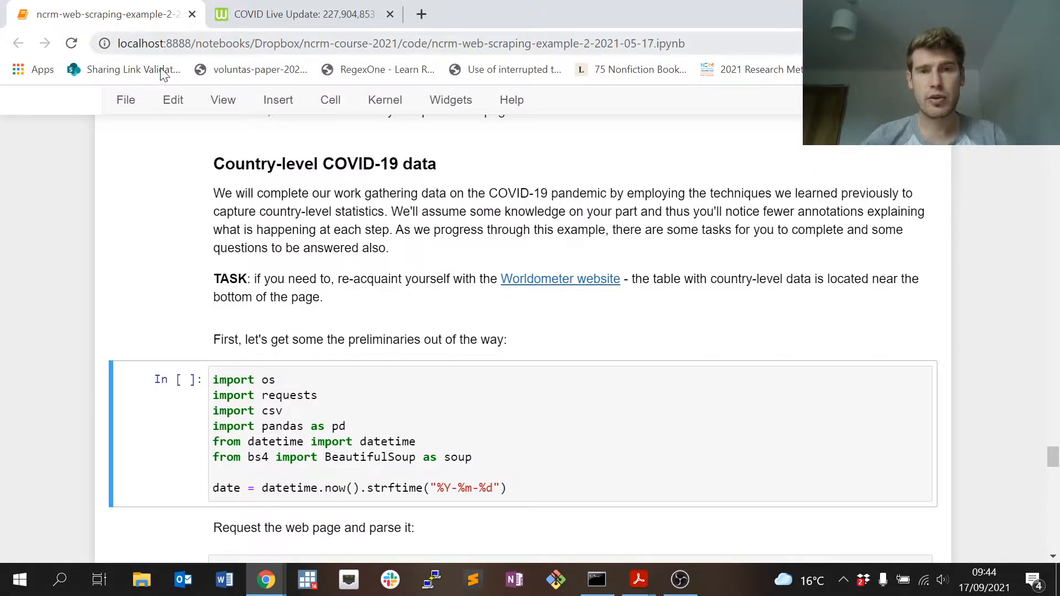
scroll(115, 165, "down", 1)
scroll(115, 165, "down", 2)
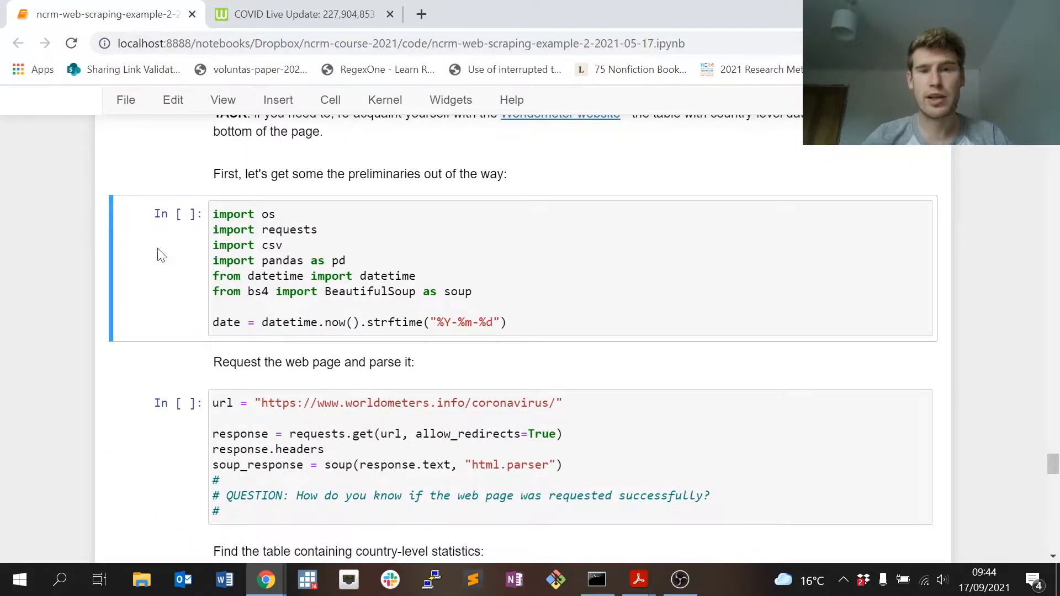
key("shift+Return")
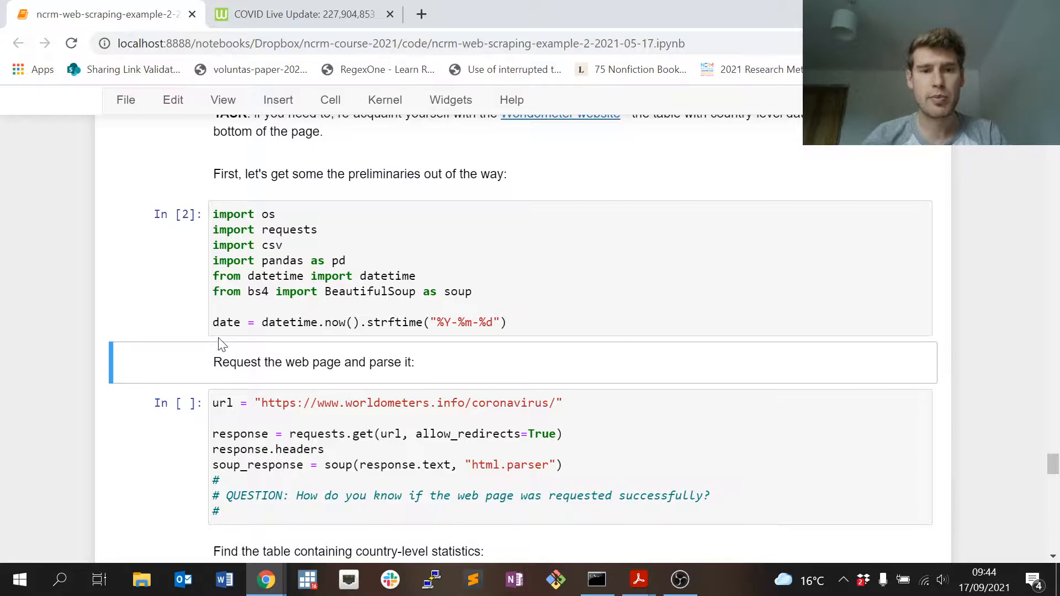
left_click(218, 323)
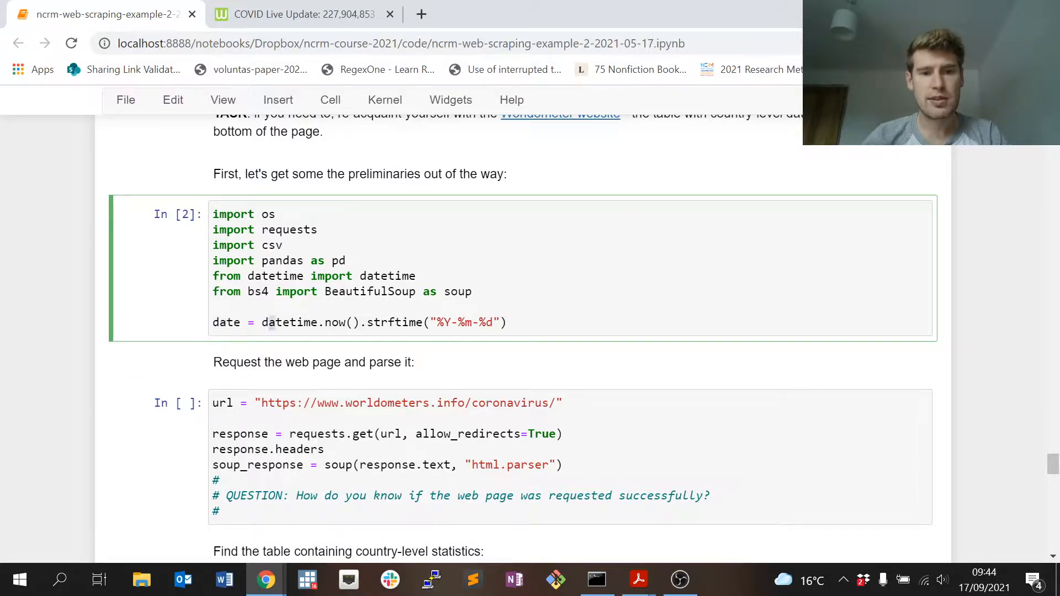
left_click_drag(262, 323, 431, 323)
double_click(225, 322)
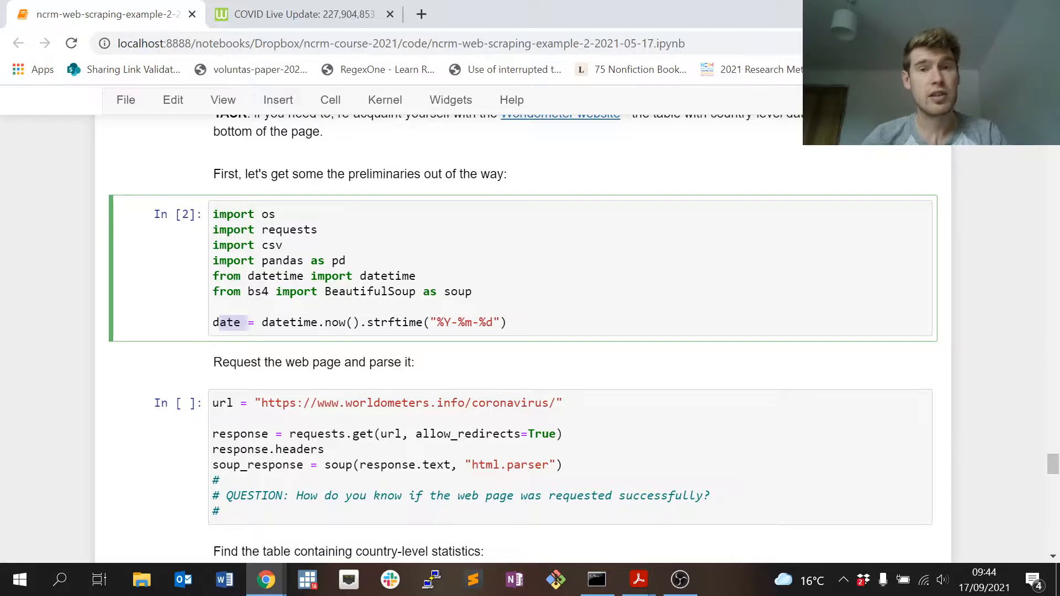
scroll(170, 295, "down", 5)
scroll(170, 295, "down", 3)
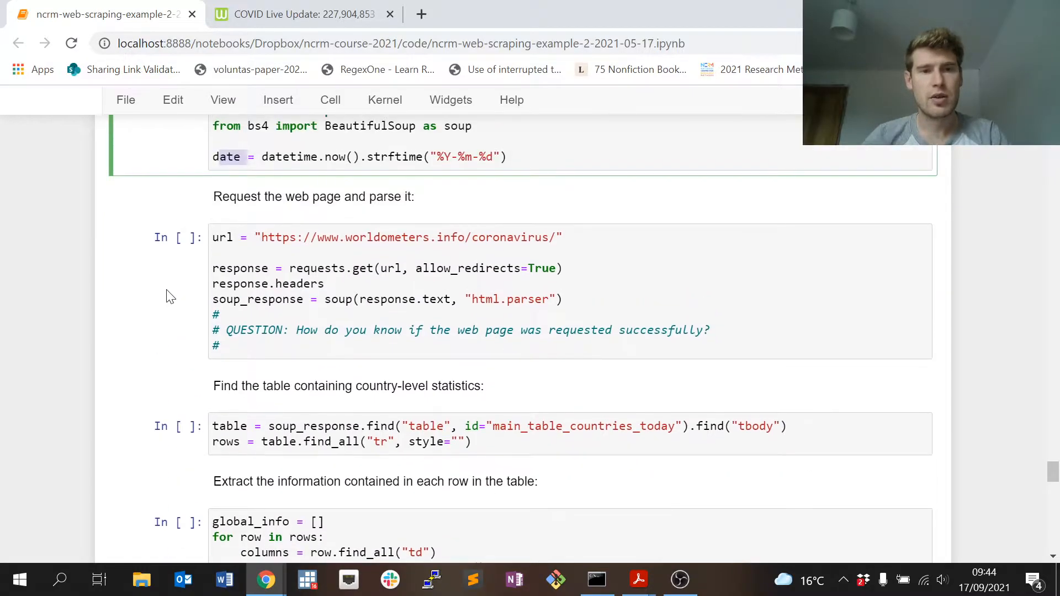
scroll(170, 295, "up", 3)
left_click(184, 276)
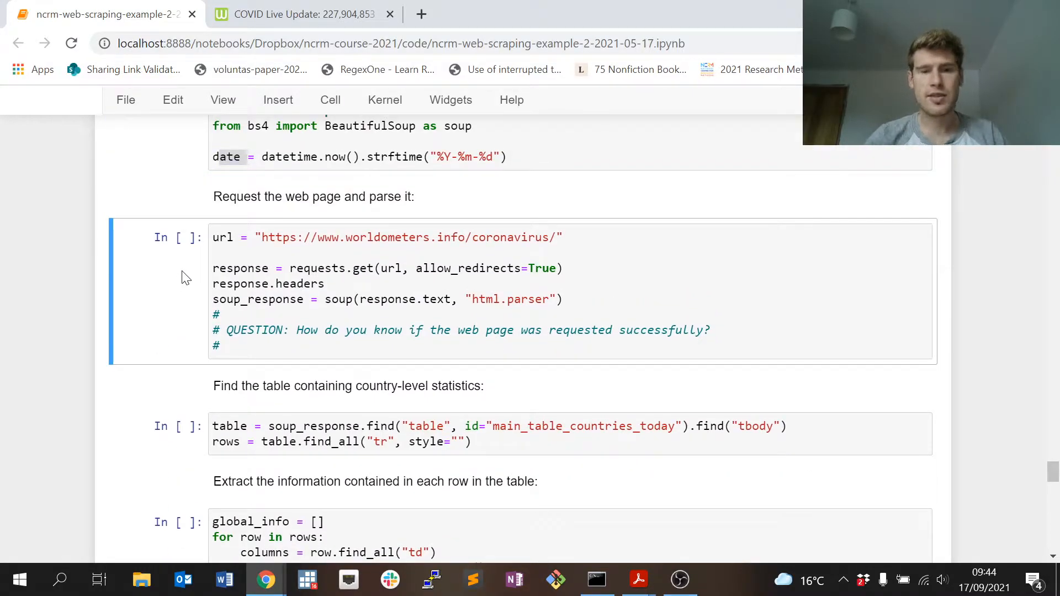
key("shift+Return")
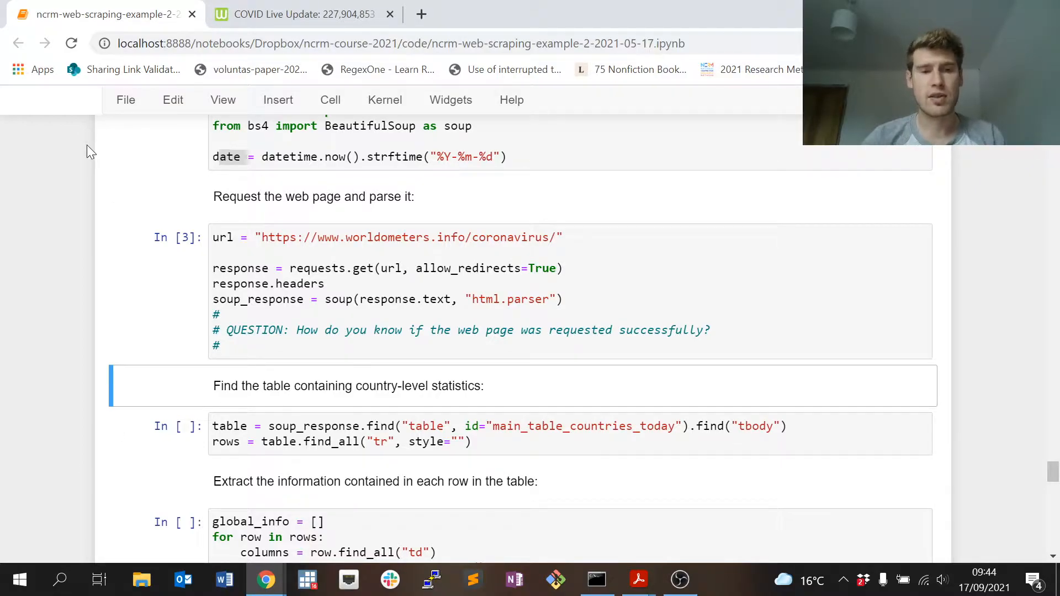
scroll(132, 145, "down", 2)
Save the notebook and review the find call for main_table_countries_today and its tbody
left_click(164, 261)
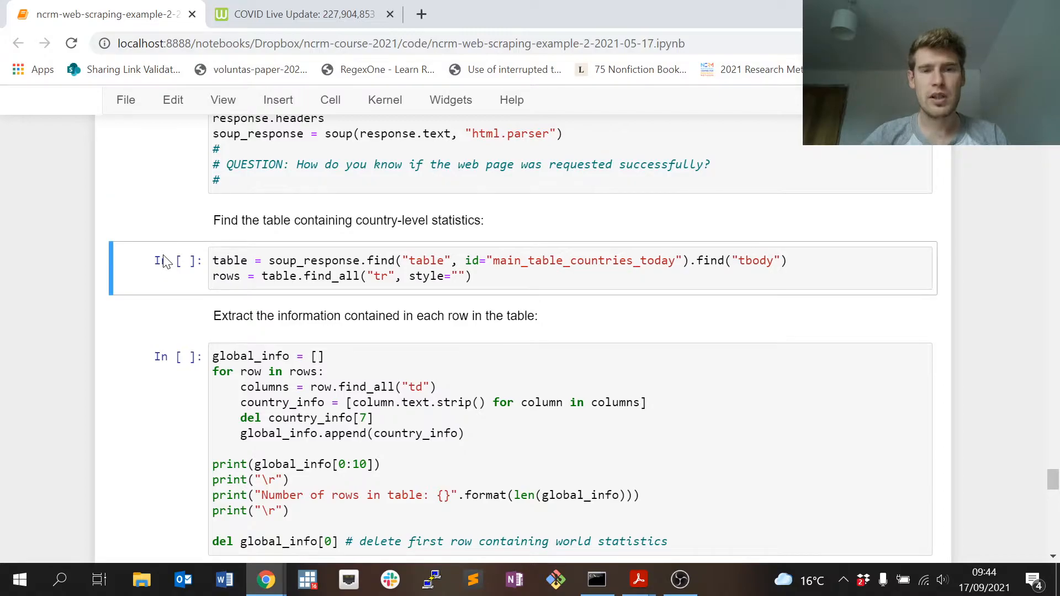
key("ctrl+s")
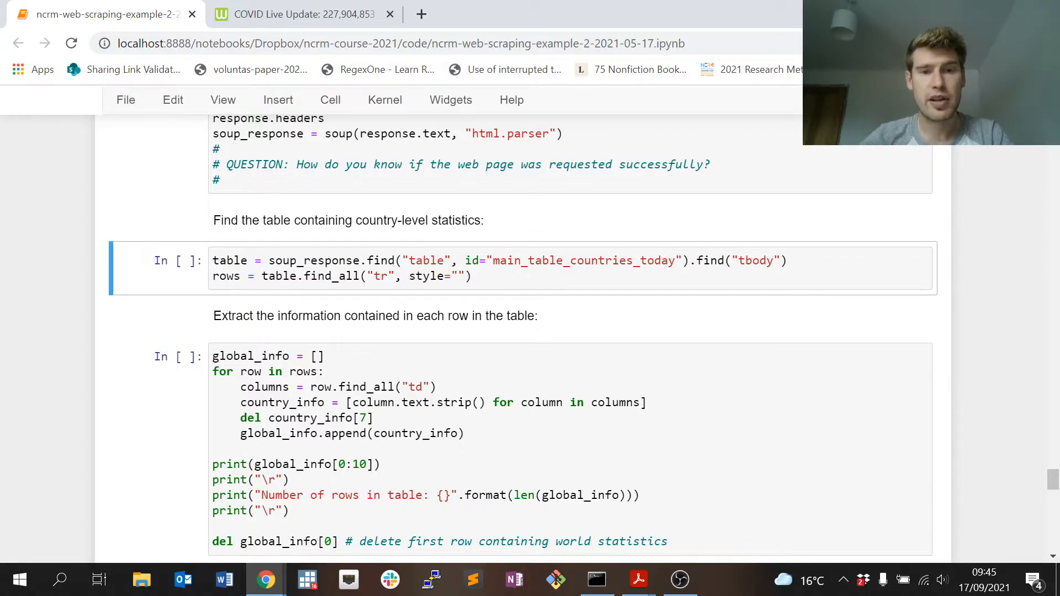
left_click_drag(410, 260, 438, 261)
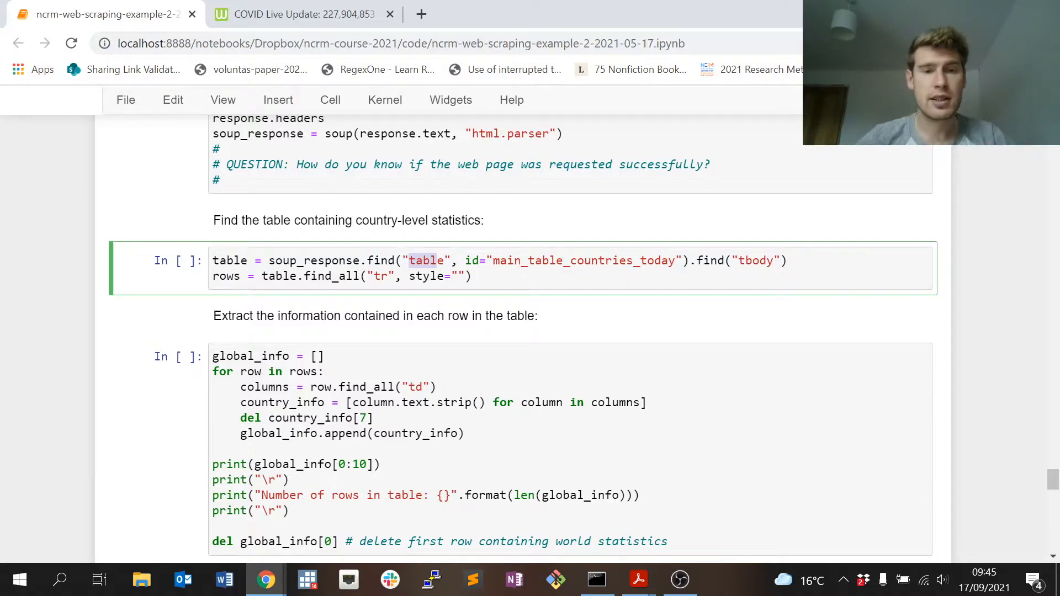
key("shift+ctrl+Right")
key("shift+ctrl+Right")
key("shift+ctrl+Right")
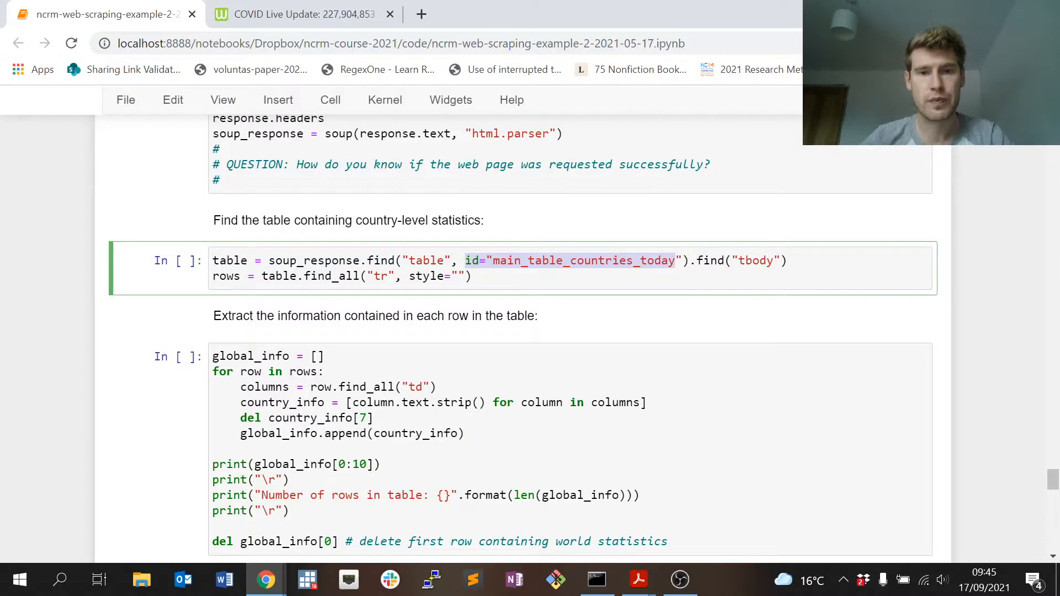
left_click_drag(430, 260, 464, 261)
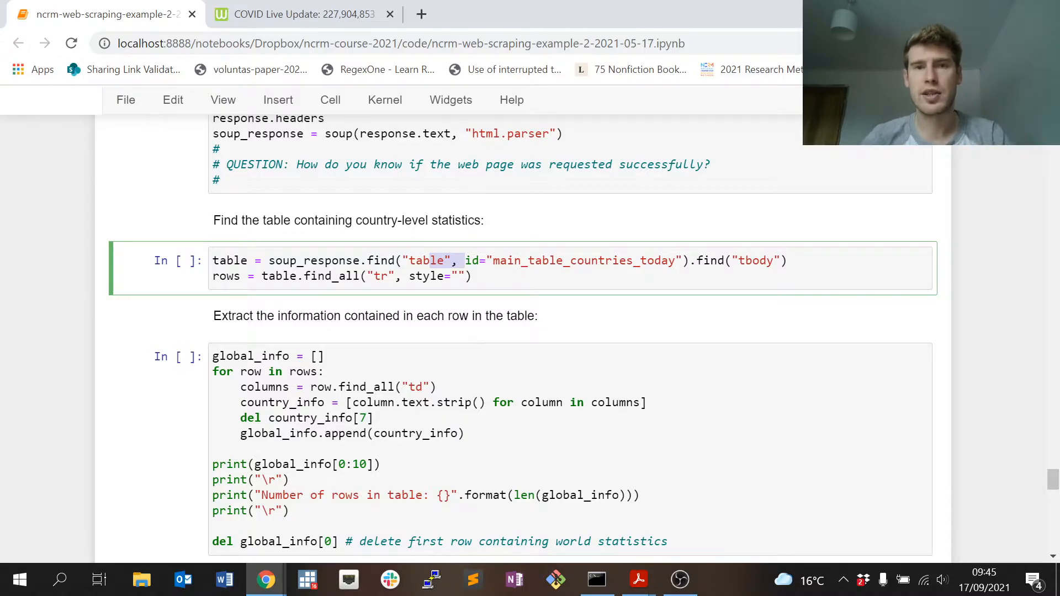
left_click_drag(695, 260, 786, 260)
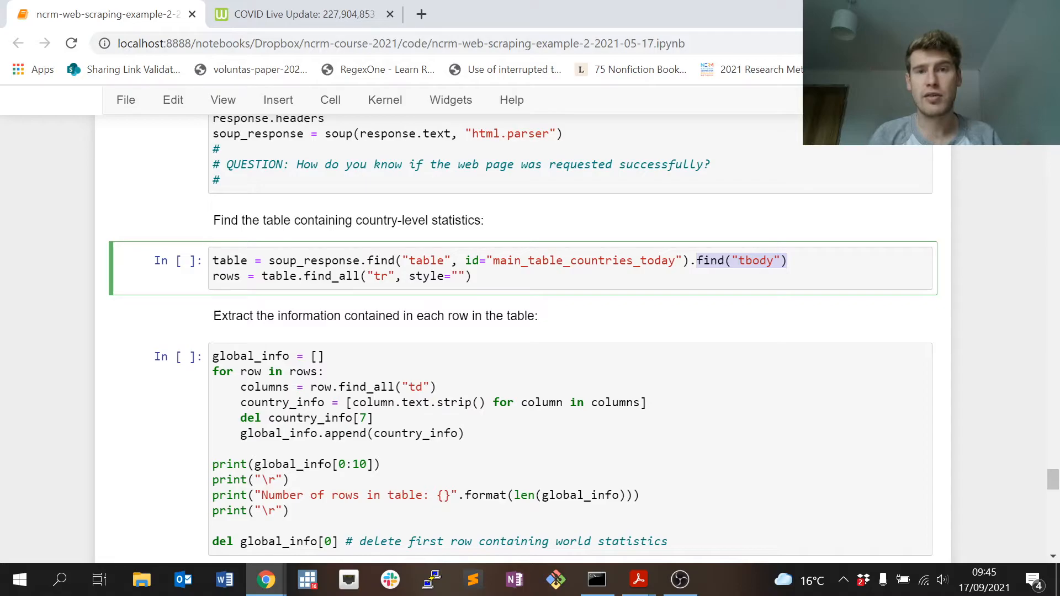
left_click(304, 14)
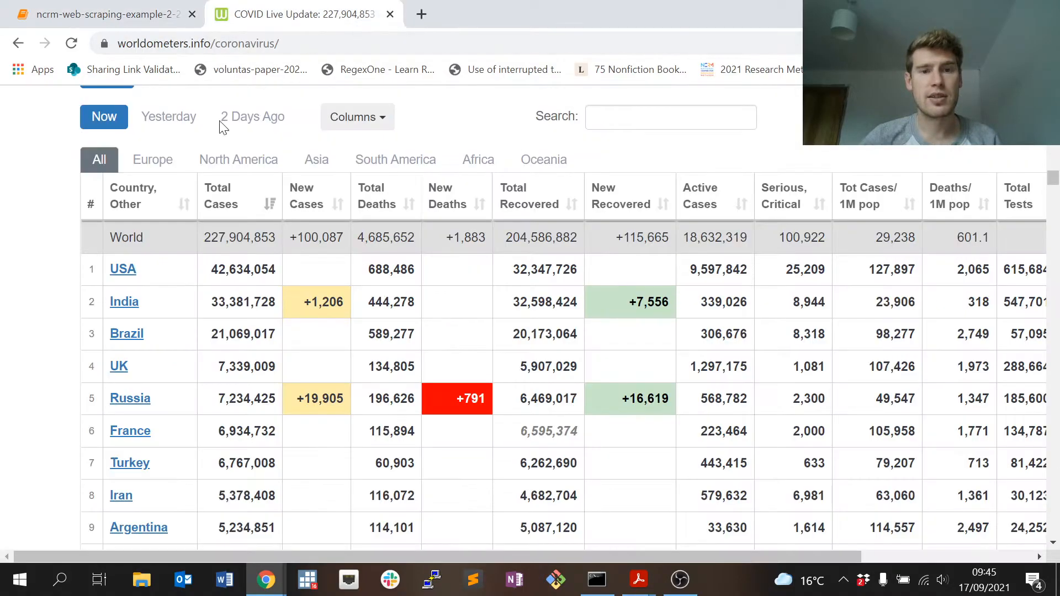
Inspect the Worldometer table's header and World row HTML in the developer tools
left_click(149, 18)
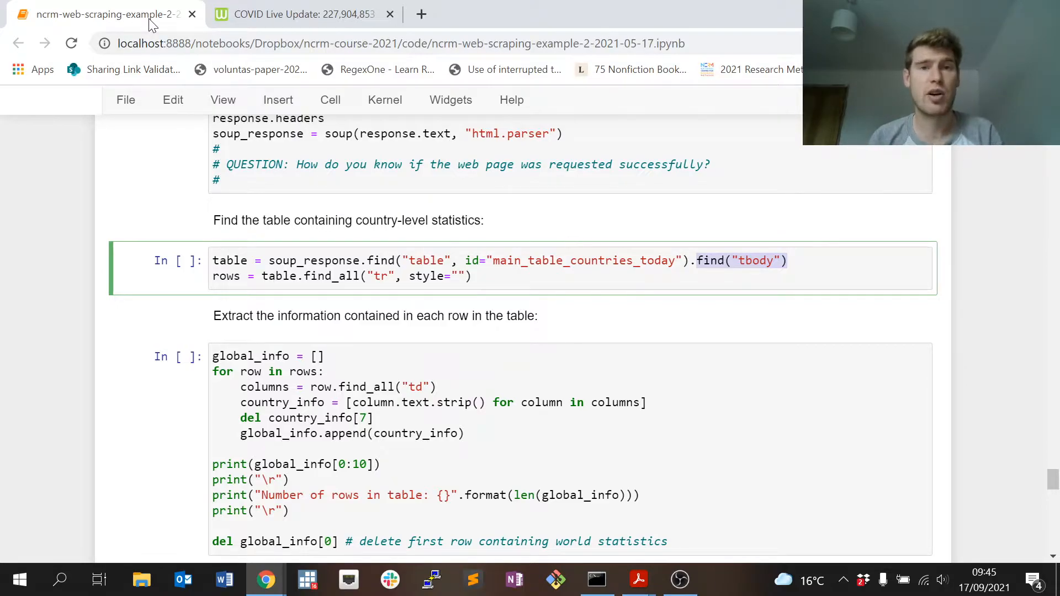
left_click(237, 14)
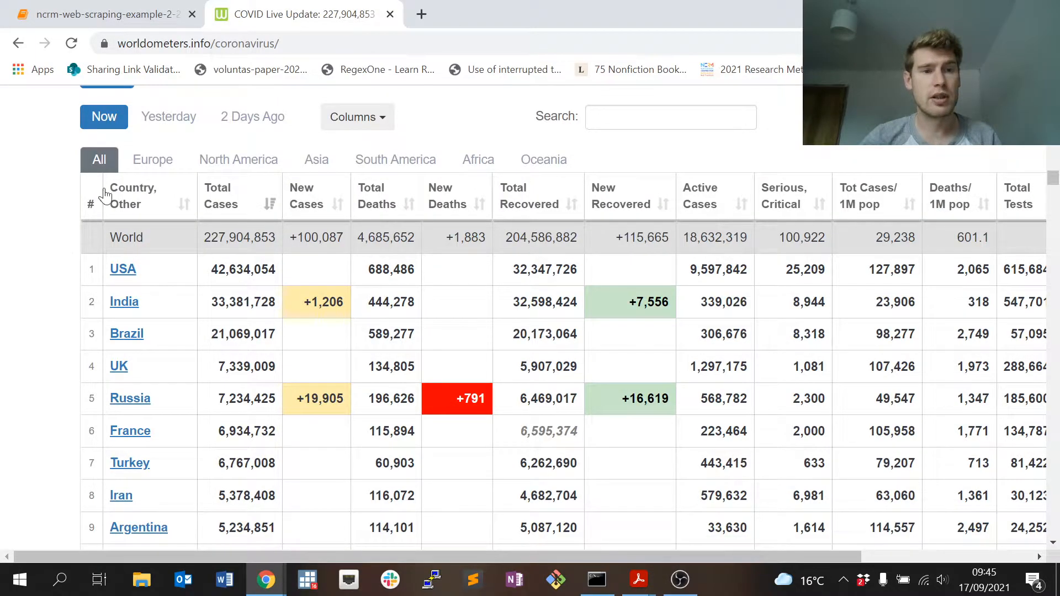
left_click_drag(59, 207, 149, 266)
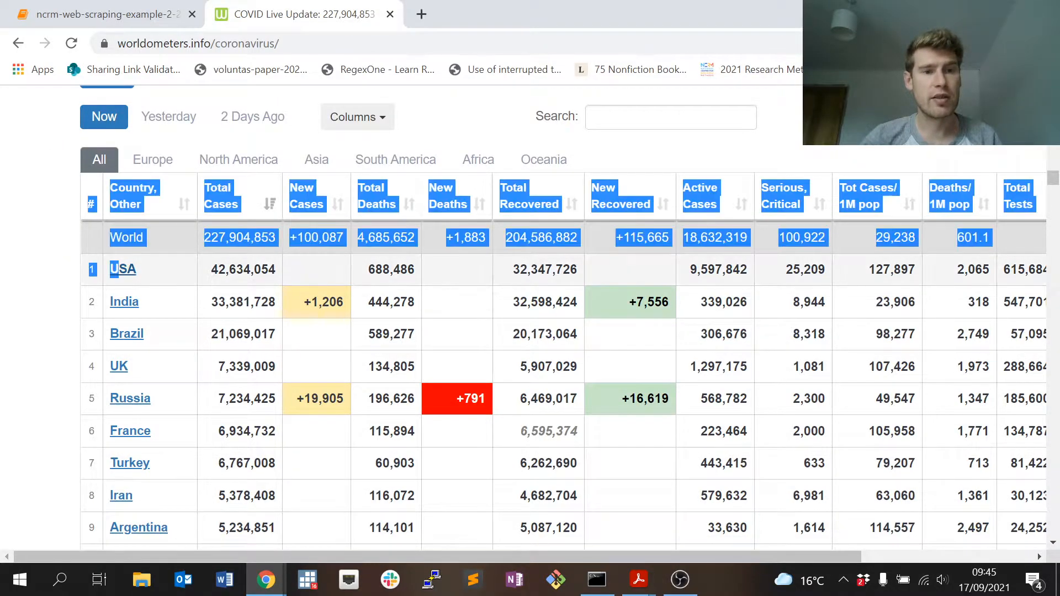
right_click(131, 240)
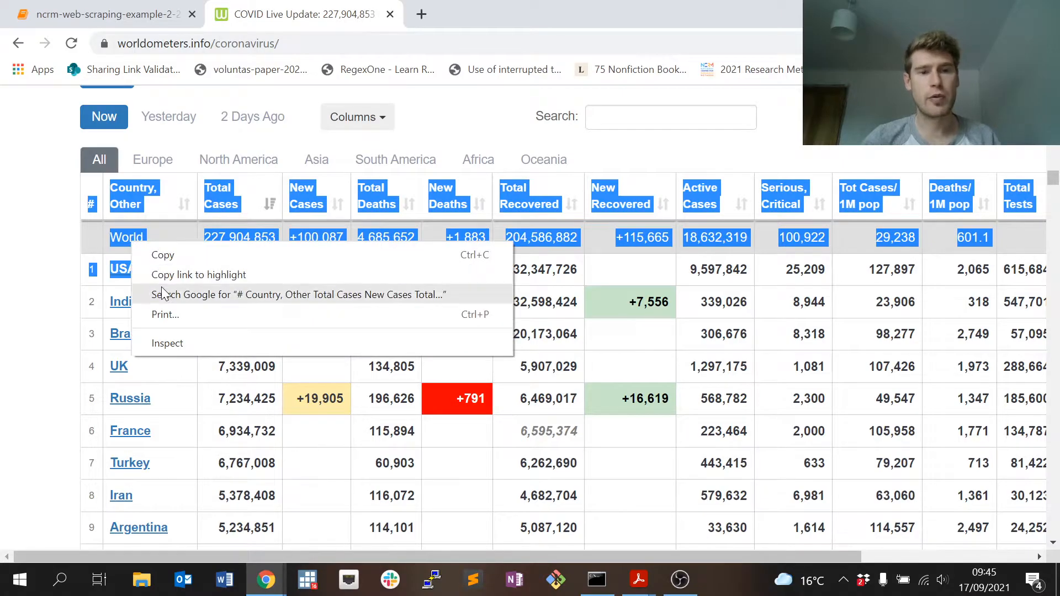
left_click(173, 341)
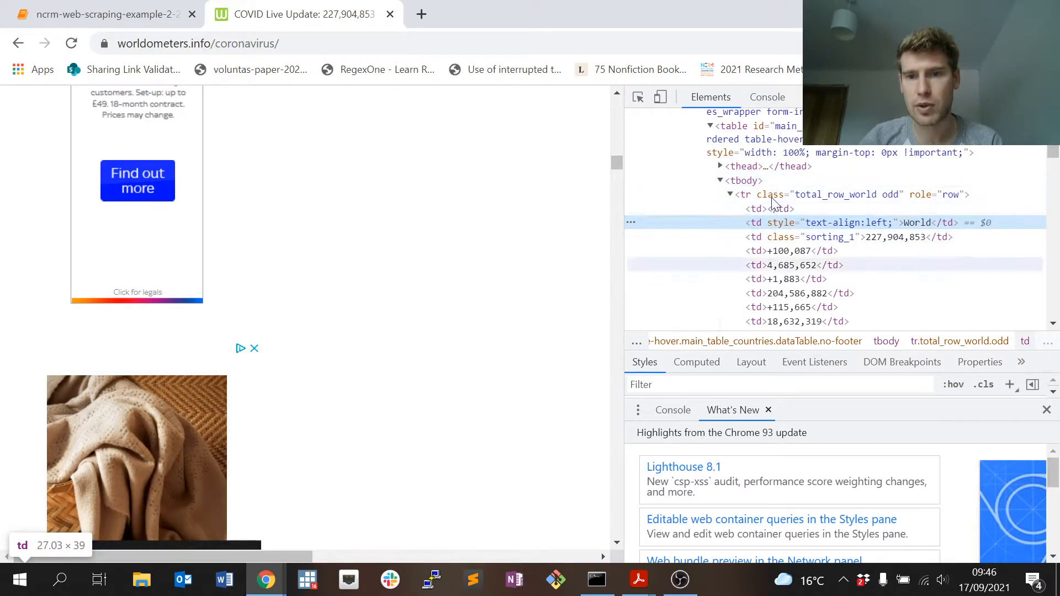
scroll(774, 203, "up", 2)
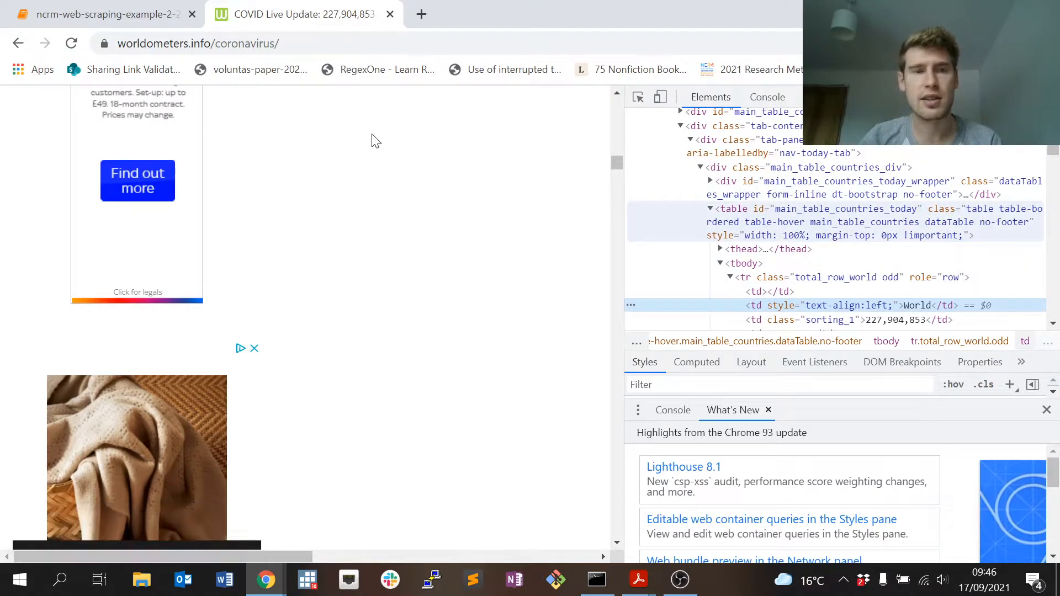
Run the table-finding cell and review the extraction loop's explanation and global_info list
left_click(107, 14)
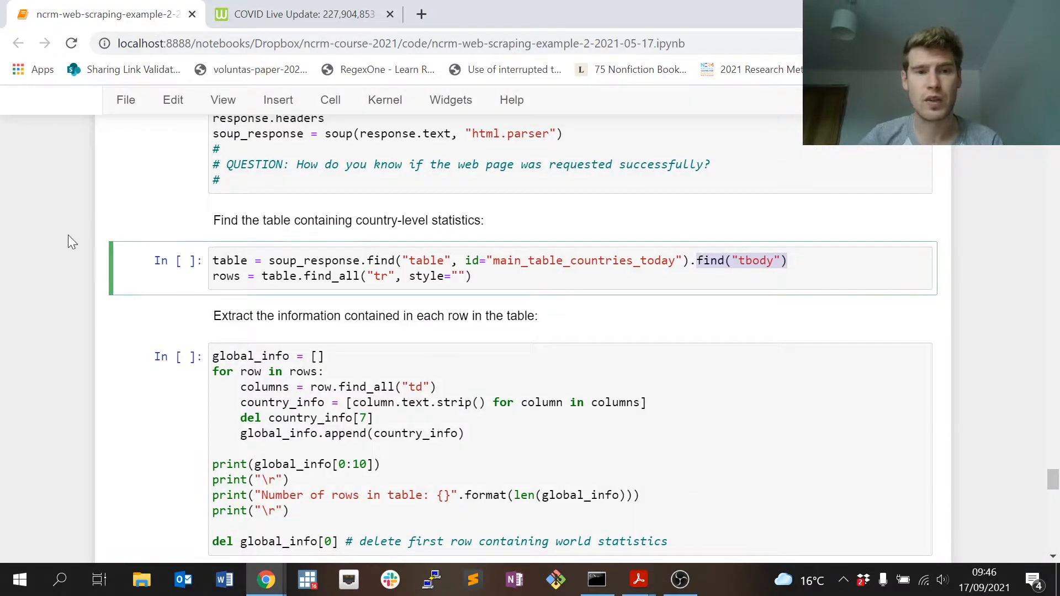
key("shift+Return")
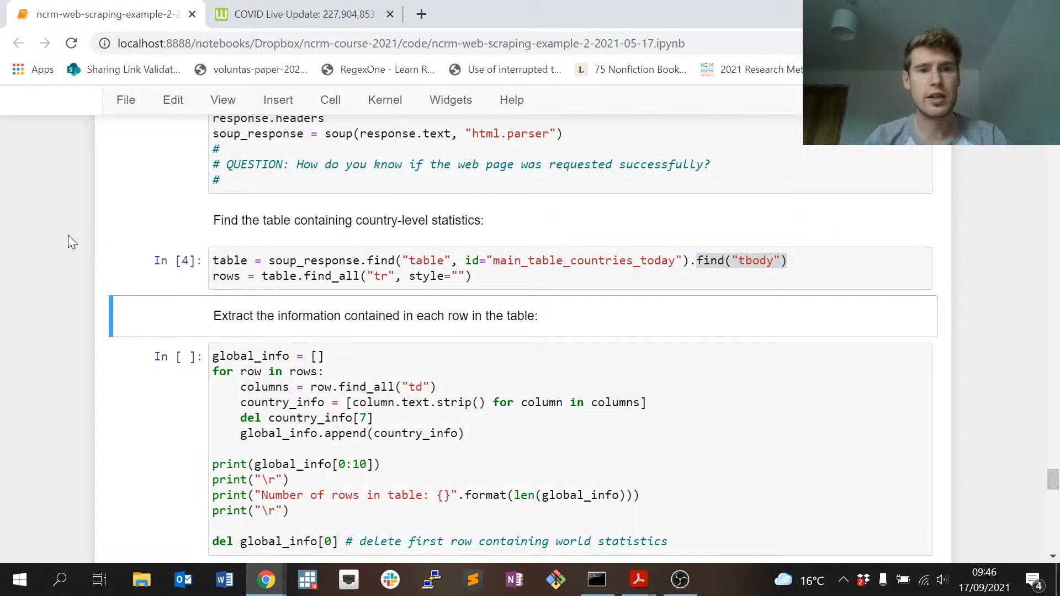
scroll(68, 234, "down", 2)
scroll(73, 235, "down", 2)
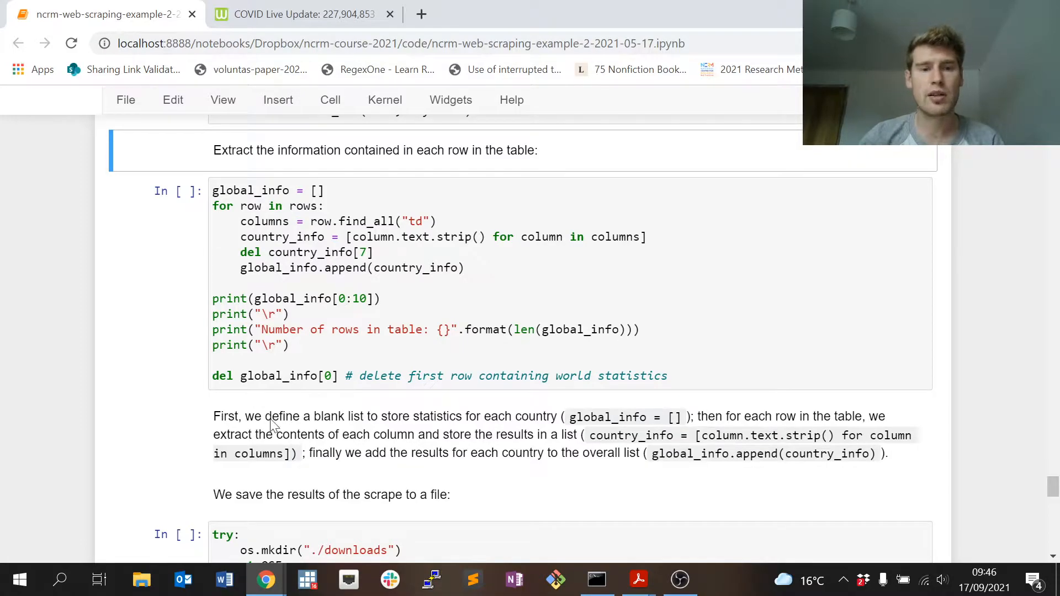
left_click_drag(226, 416, 542, 453)
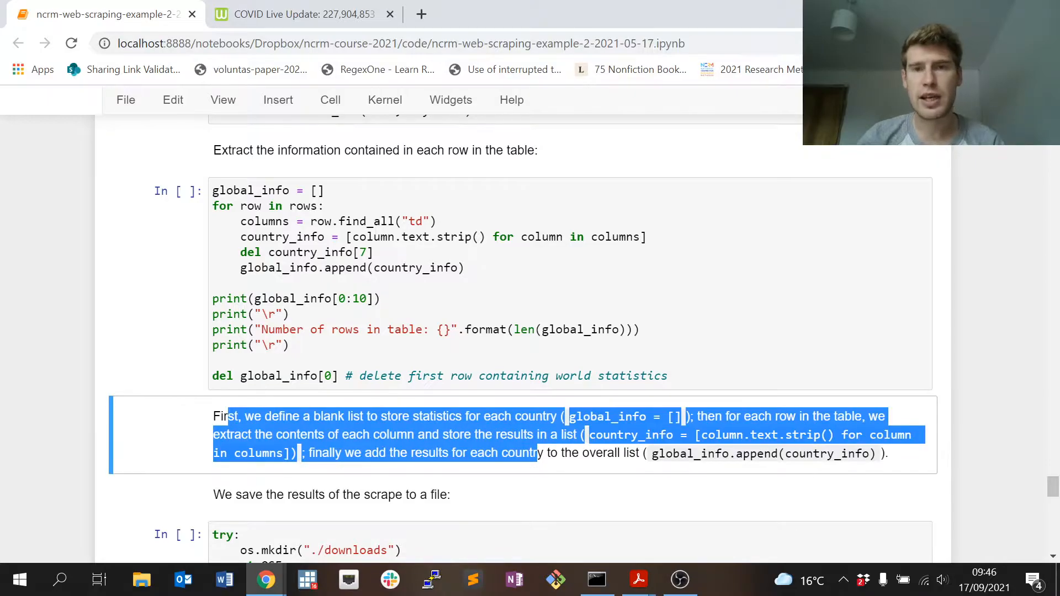
left_click(139, 221)
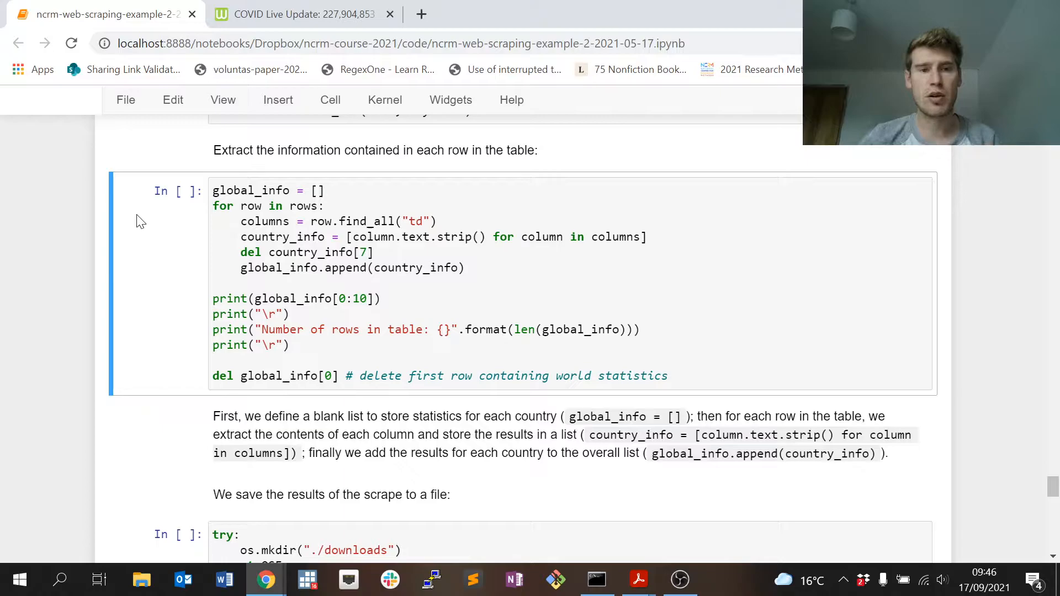
left_click_drag(213, 190, 283, 190)
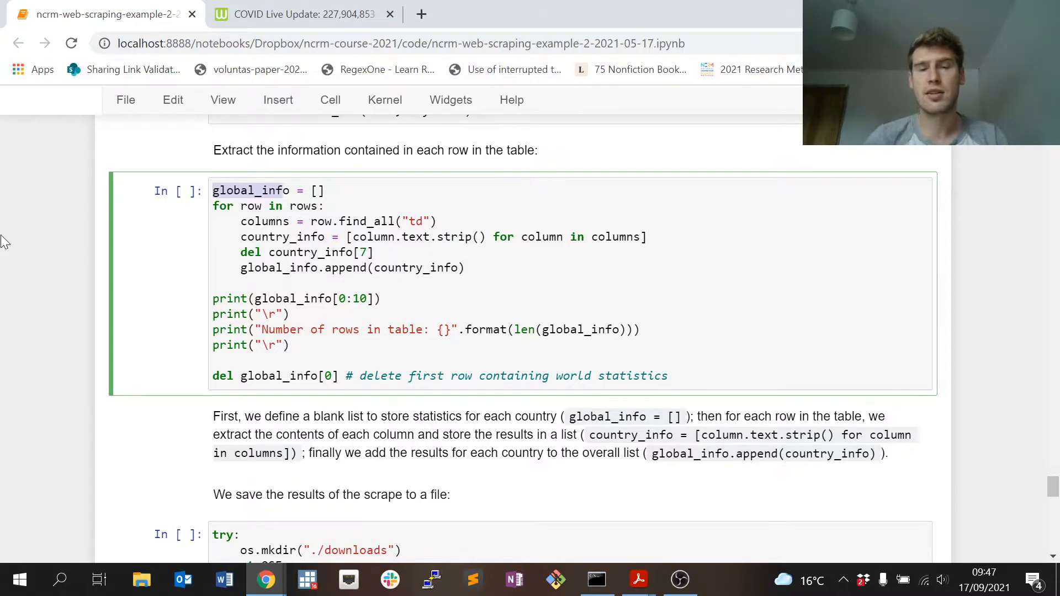
Run the row-extraction cell and check the World entry in the printed first ten rows
key("shift+Return")
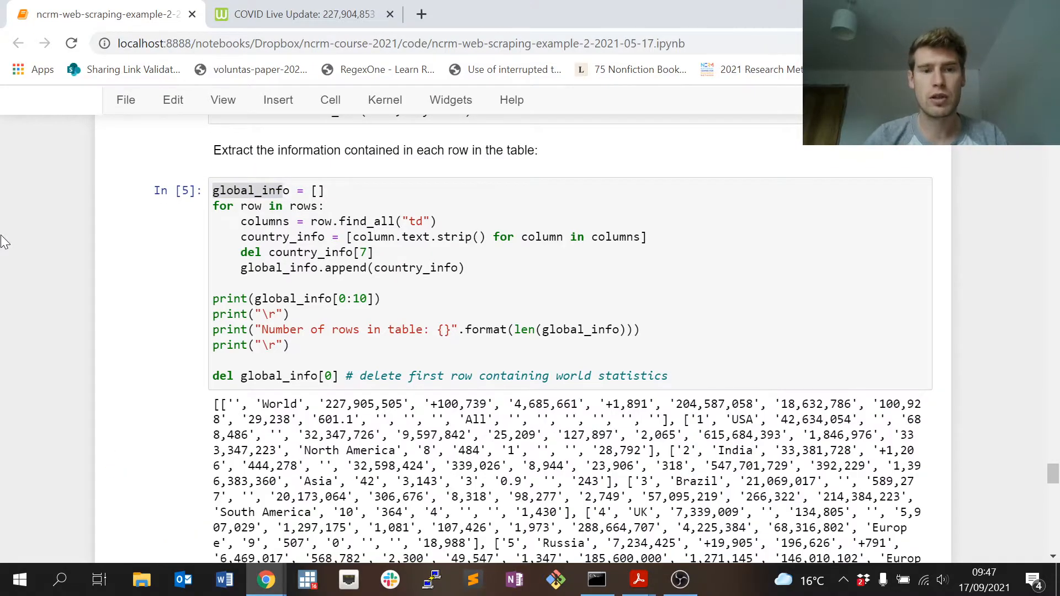
scroll(23, 258, "down", 1)
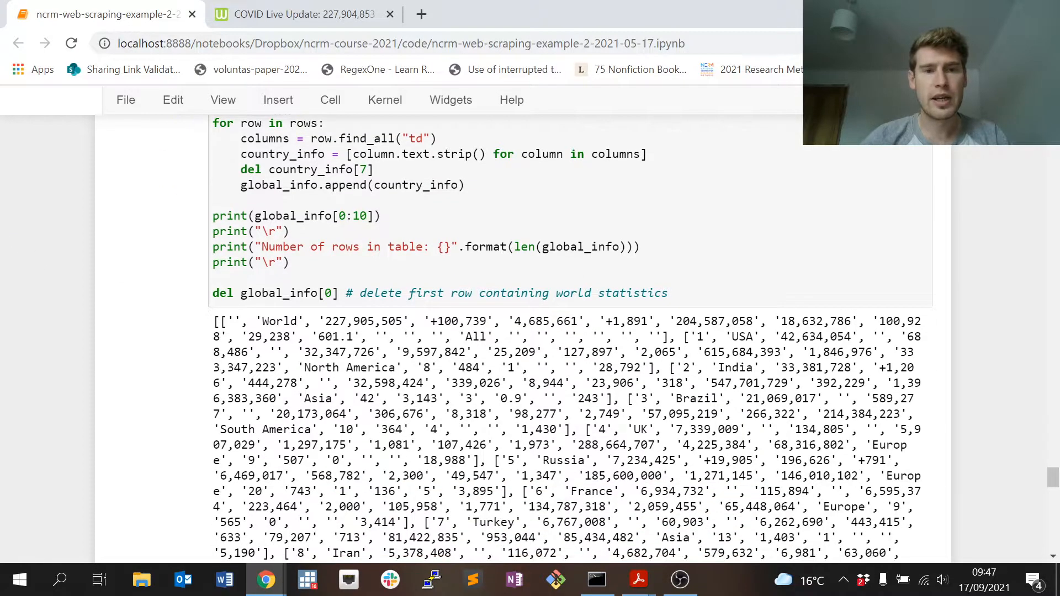
left_click_drag(255, 215, 367, 215)
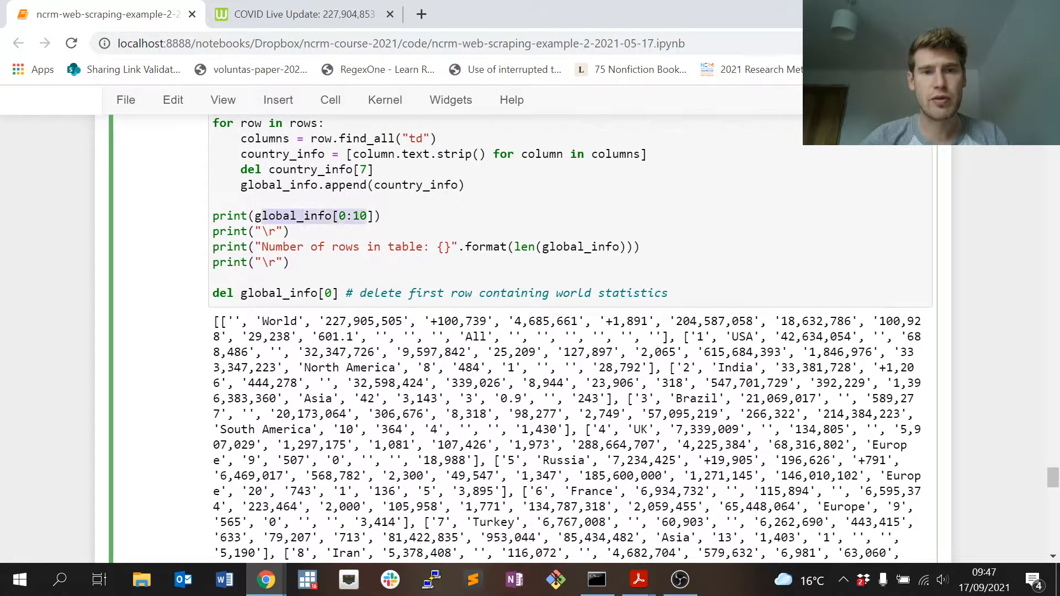
scroll(66, 229, "down", 2)
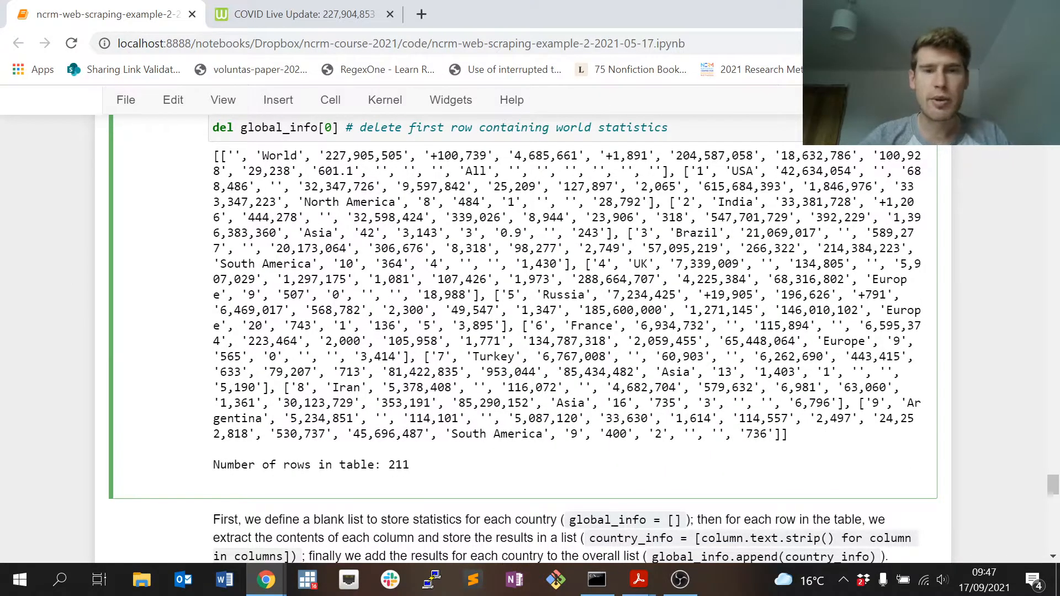
mouse_move(219, 155)
left_mouse_down()
mouse_move(500, 156)
mouse_move(671, 172)
left_mouse_up()
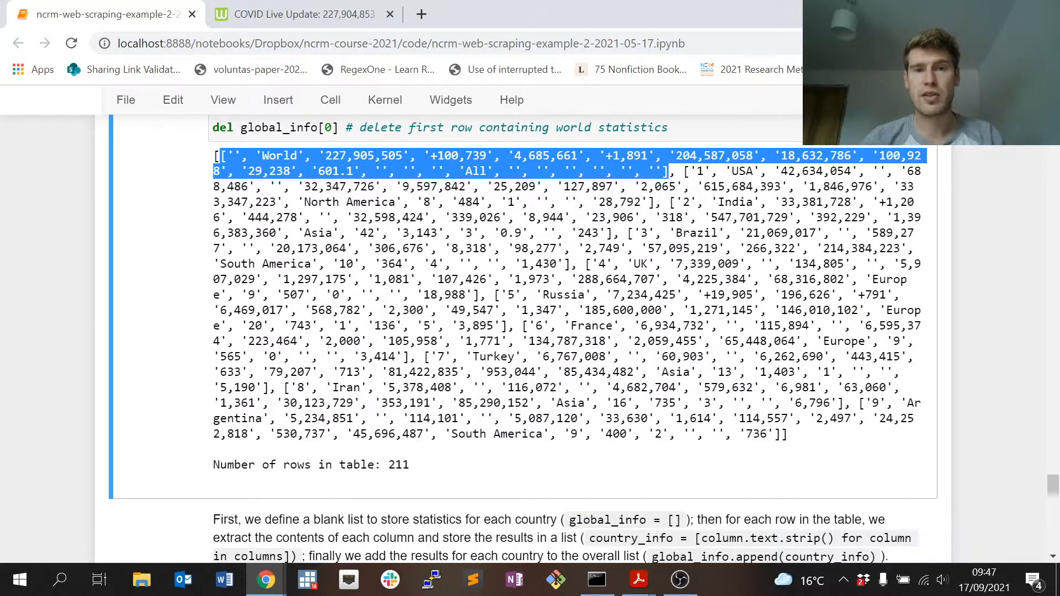
Close Worldometer's developer tools and compare the web table's World row with the output
left_click(303, 14)
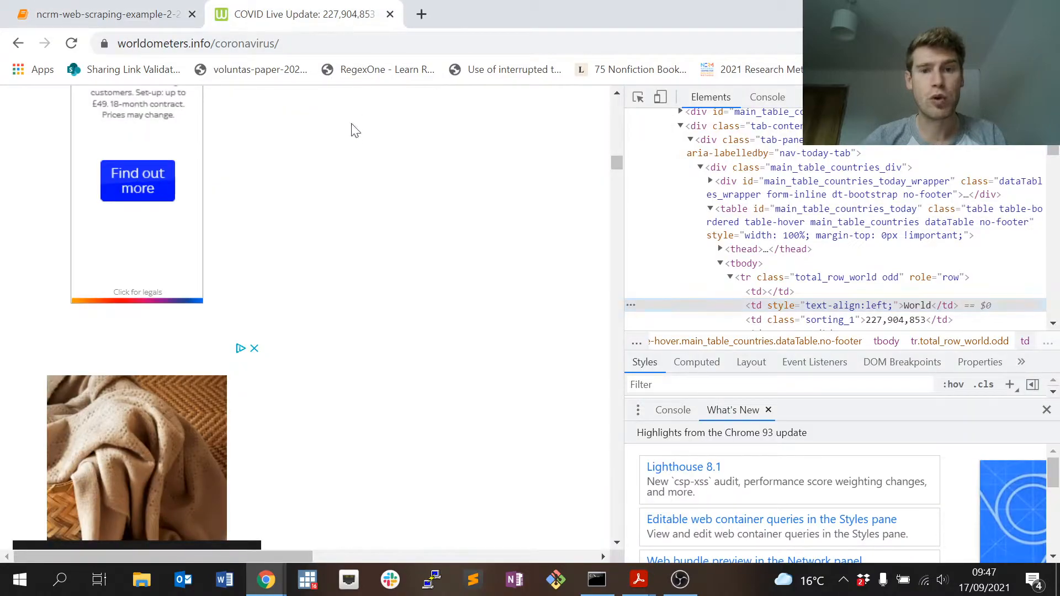
scroll(331, 216, "up", 5)
scroll(331, 216, "up", 5)
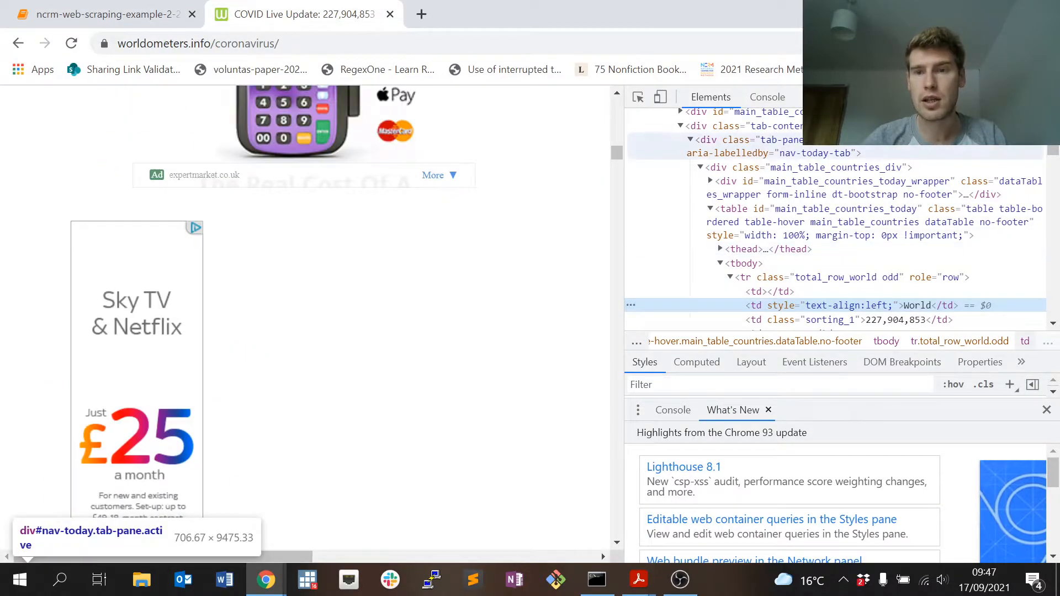
key("F12")
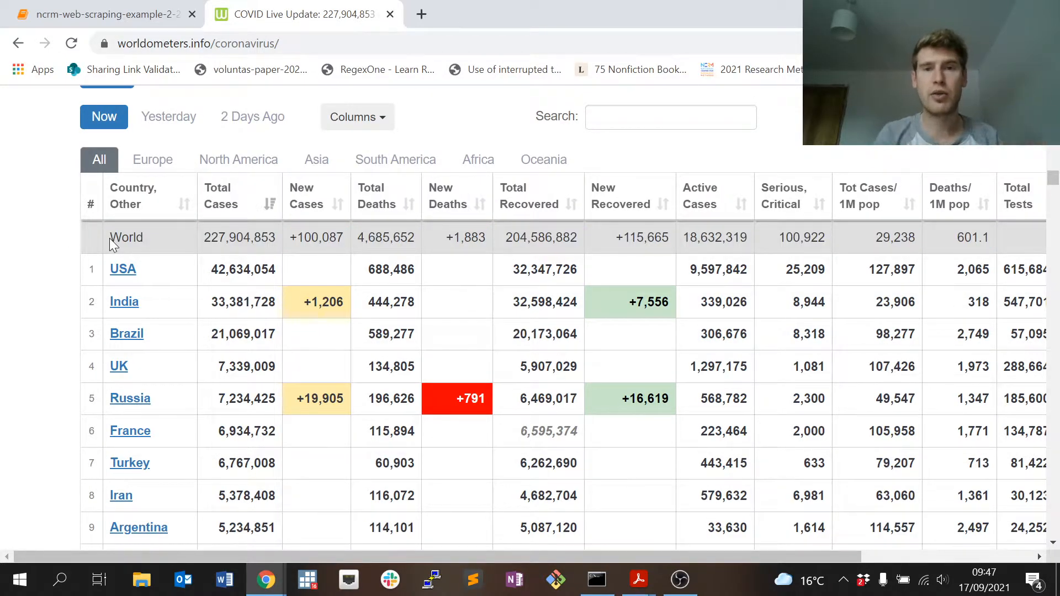
left_click_drag(107, 236, 994, 237)
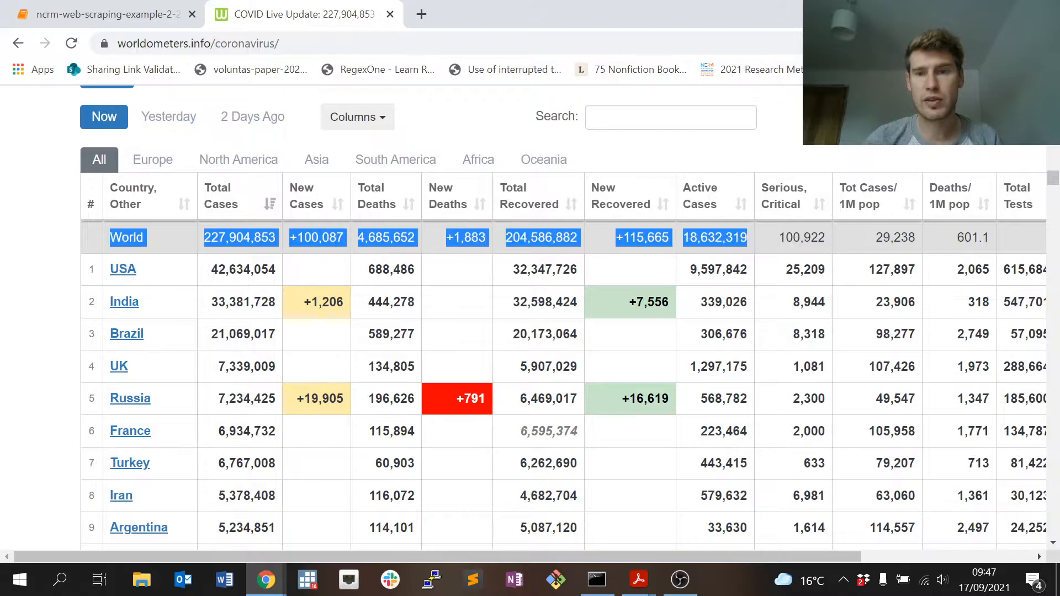
left_click(94, 14)
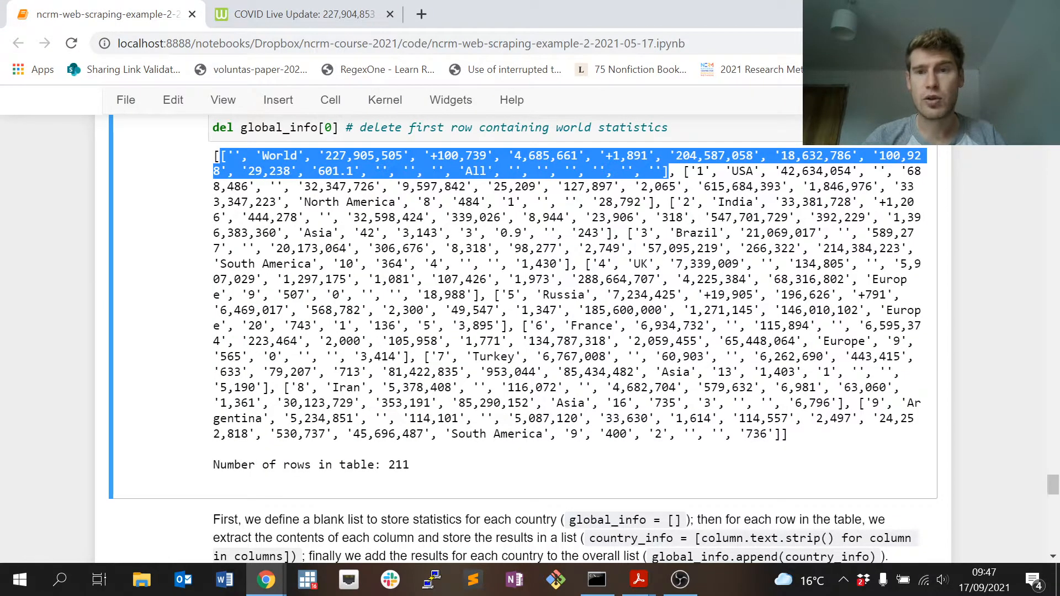
left_click_drag(684, 170, 755, 171)
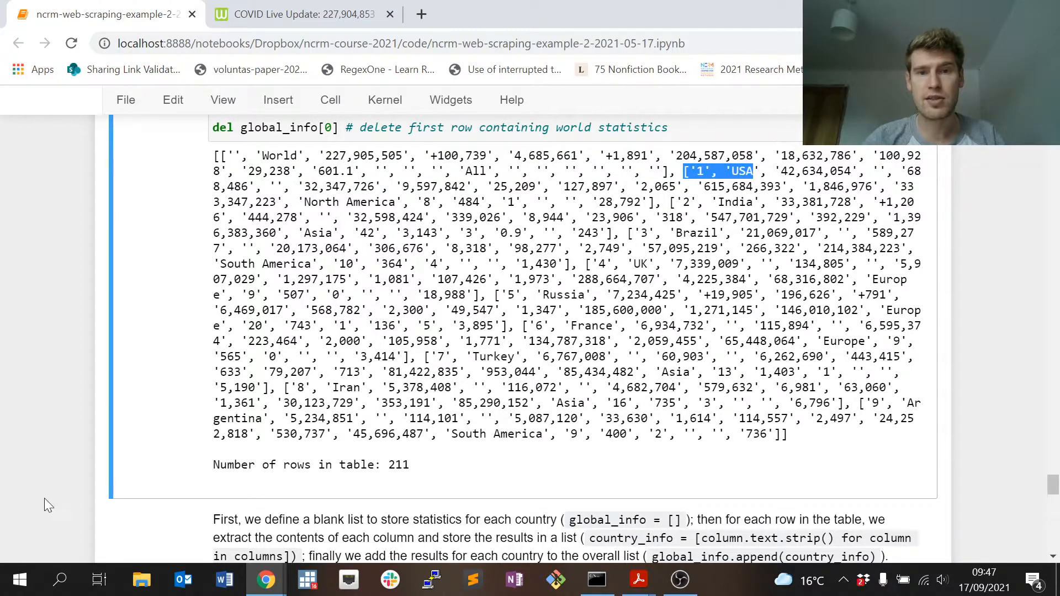
left_click_drag(669, 202, 766, 202)
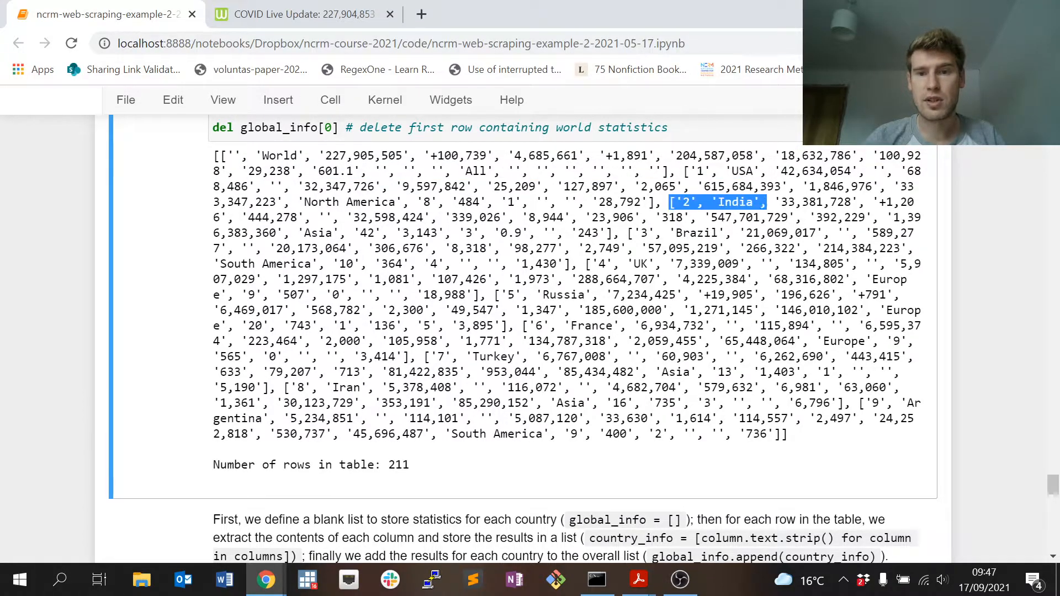
left_click(292, 14)
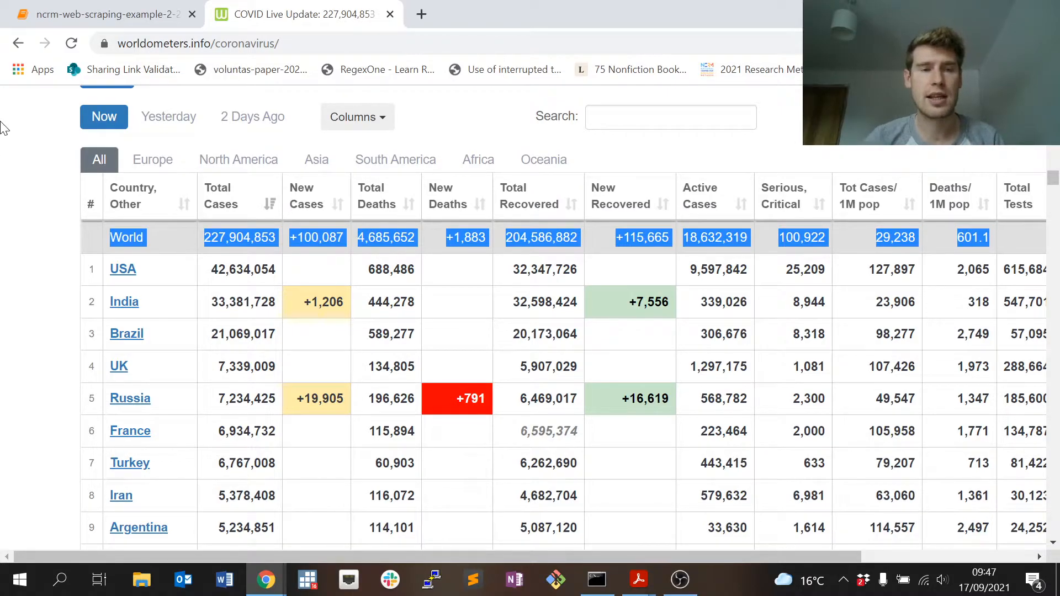
left_click(99, 14)
scroll(55, 217, "down", 2)
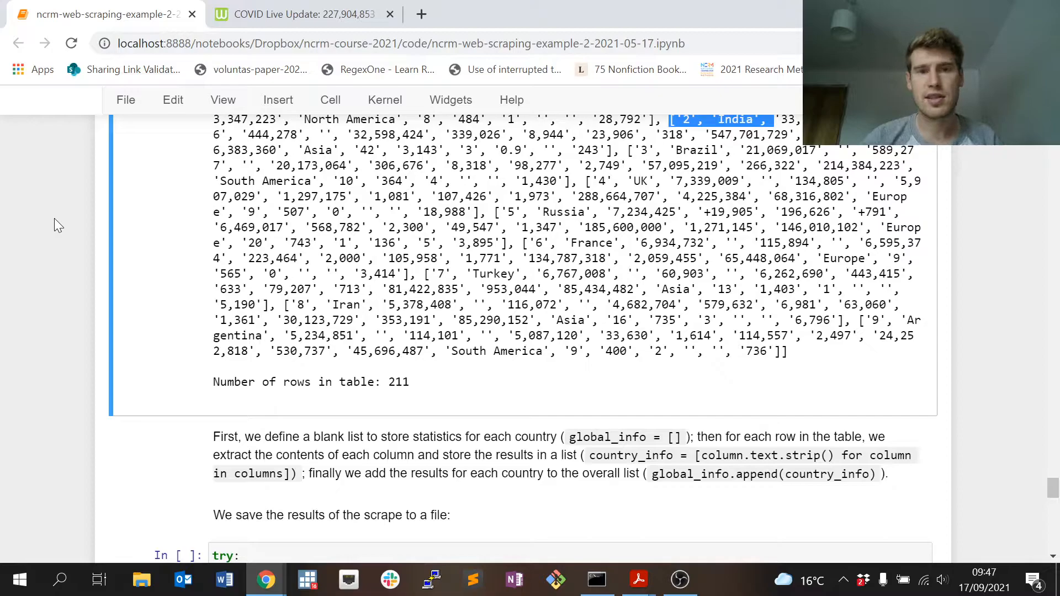
scroll(55, 218, "up", 2)
scroll(54, 218, "up", 4)
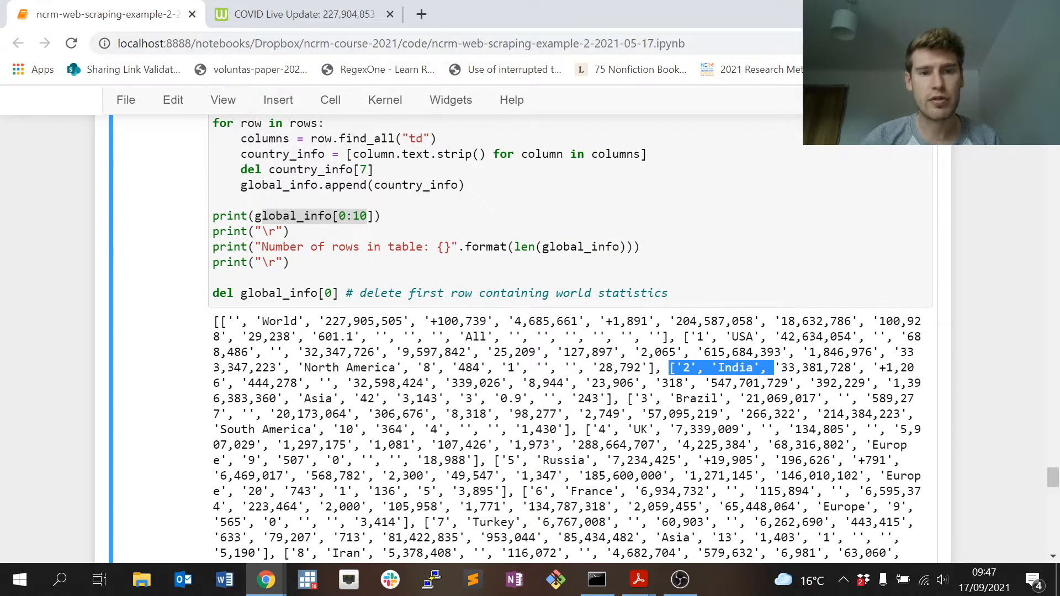
mouse_move(214, 293)
left_mouse_down()
mouse_move(339, 294)
mouse_move(242, 293)
left_mouse_up()
left_click(328, 294)
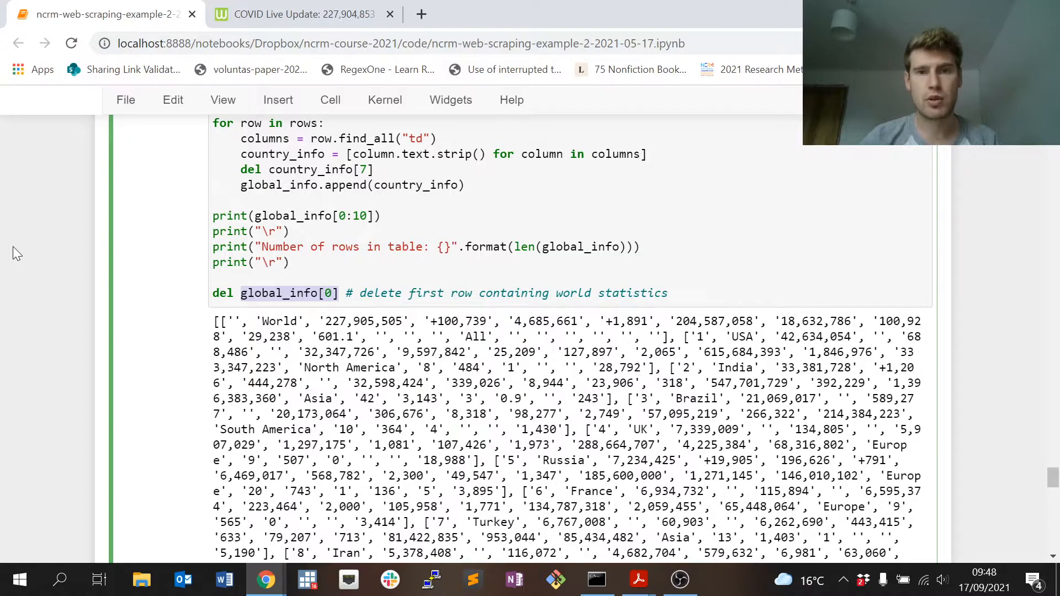
scroll(13, 247, "down", 3)
scroll(15, 244, "down", 2)
scroll(15, 244, "down", 1)
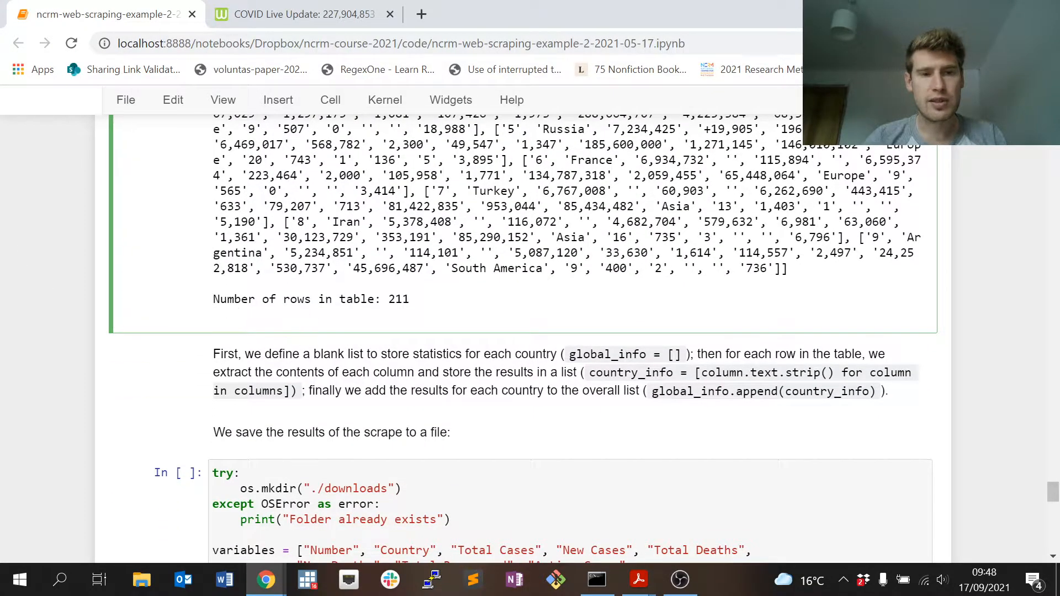
left_click_drag(213, 299, 403, 299)
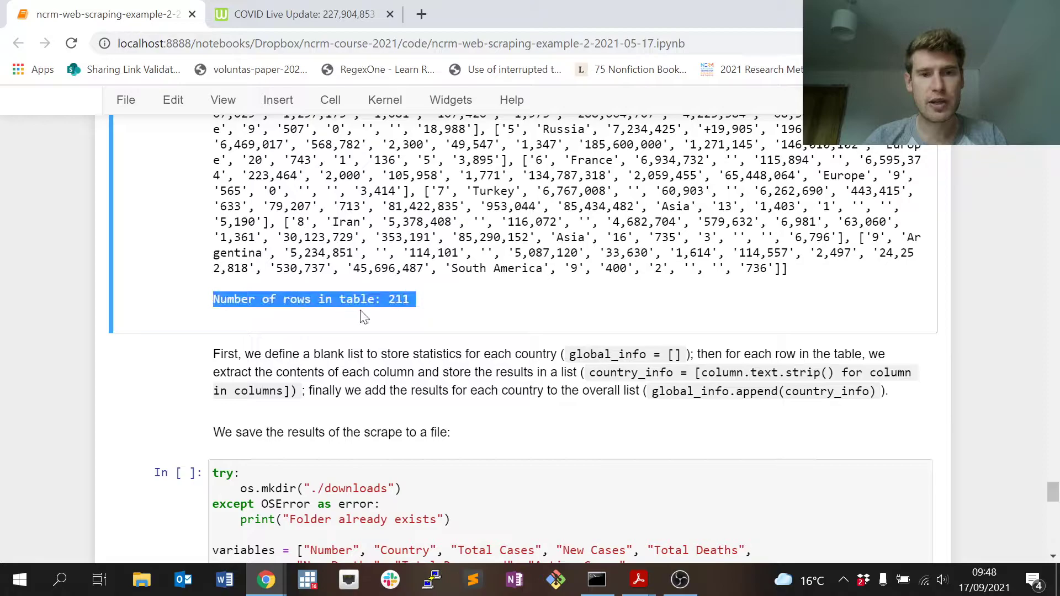
Check the Worldometer table's last rows, including Diamond Princess and MS Zaandam
left_click(321, 14)
scroll(37, 245, "down", 8)
scroll(42, 244, "down", 8)
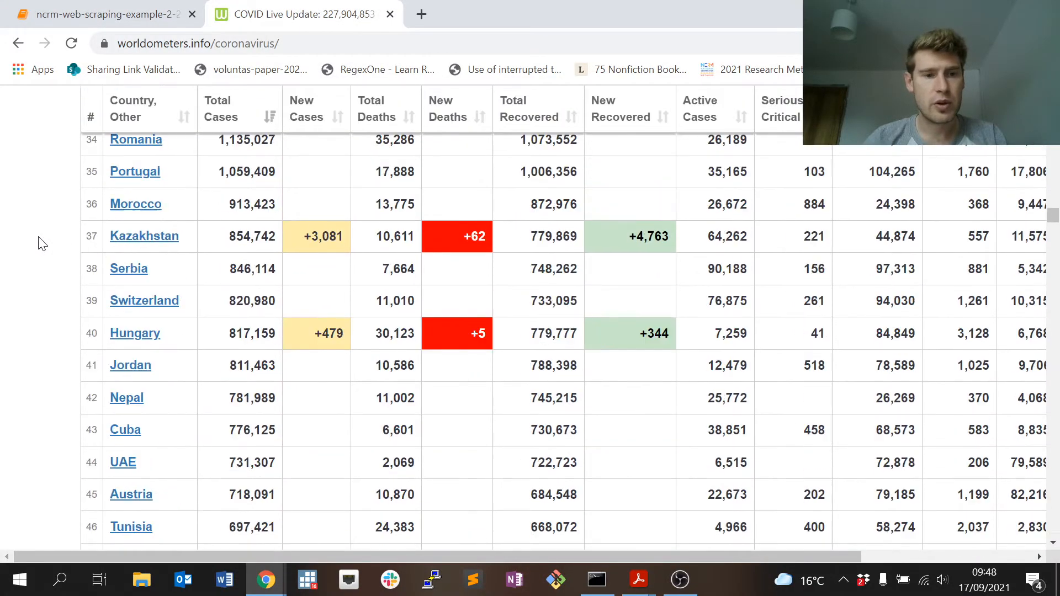
scroll(44, 242, "down", 6)
scroll(44, 242, "down", 10)
scroll(44, 241, "down", 8)
scroll(46, 237, "down", 8)
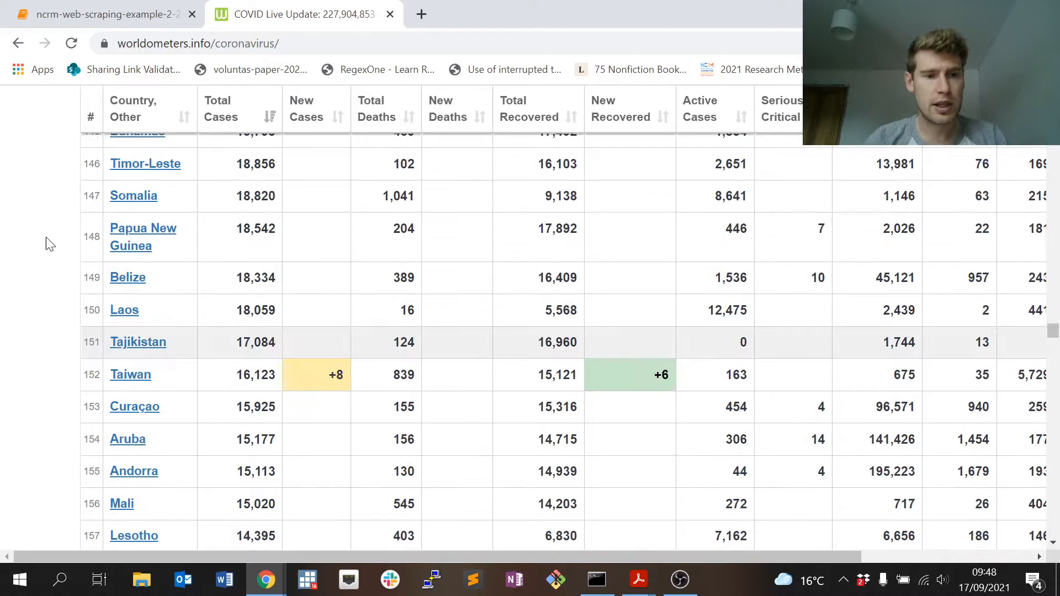
scroll(45, 238, "down", 4)
scroll(46, 243, "down", 8)
scroll(46, 243, "down", 5)
scroll(46, 243, "down", 6)
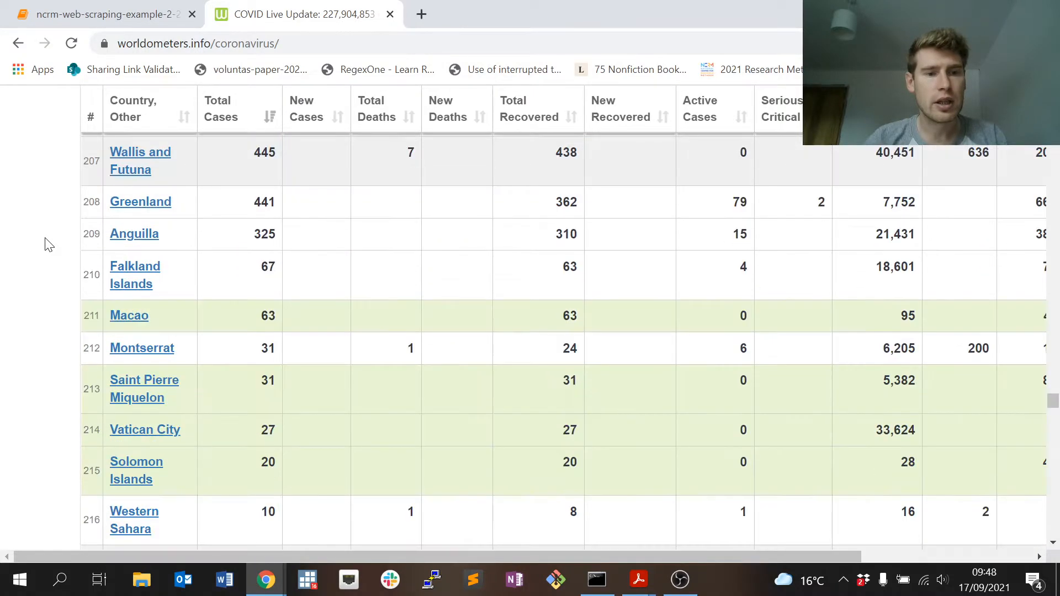
scroll(46, 243, "down", 2)
scroll(46, 243, "down", 4)
scroll(46, 242, "down", 3)
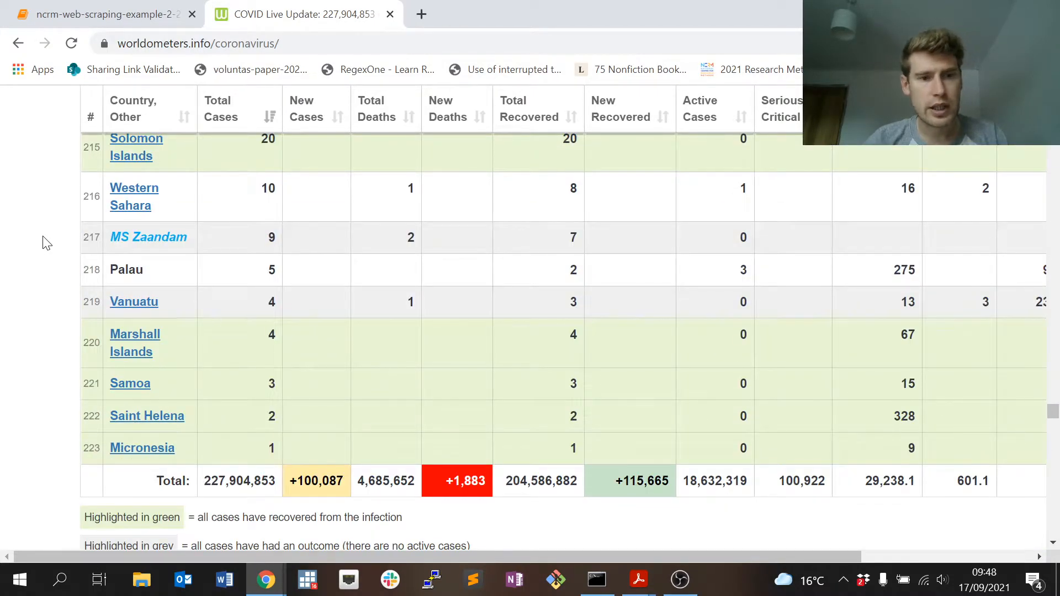
scroll(46, 243, "up", 1)
scroll(46, 243, "down", 1)
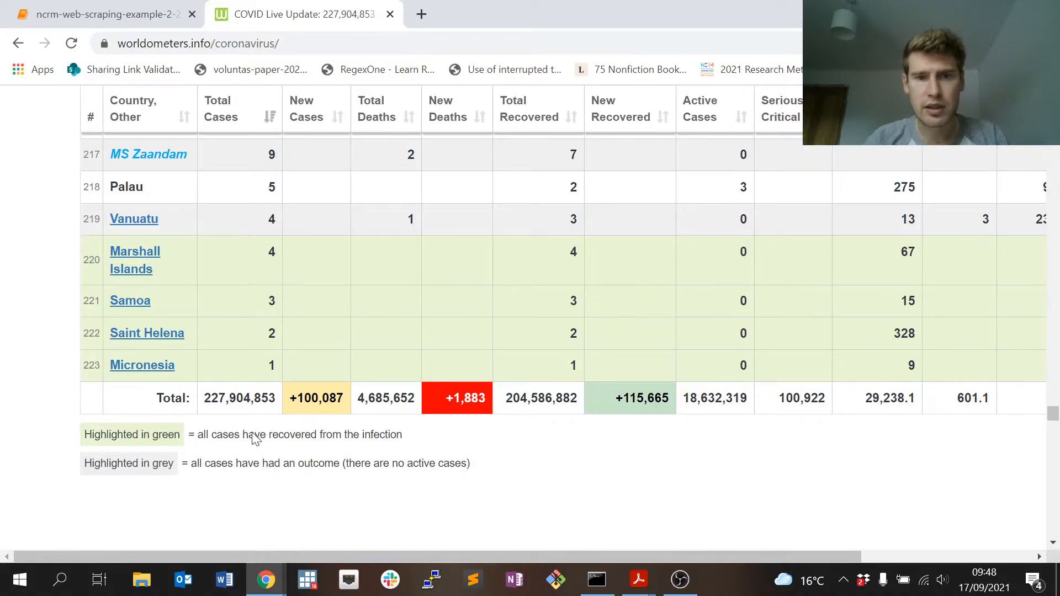
scroll(31, 263, "up", 3)
scroll(32, 263, "up", 3)
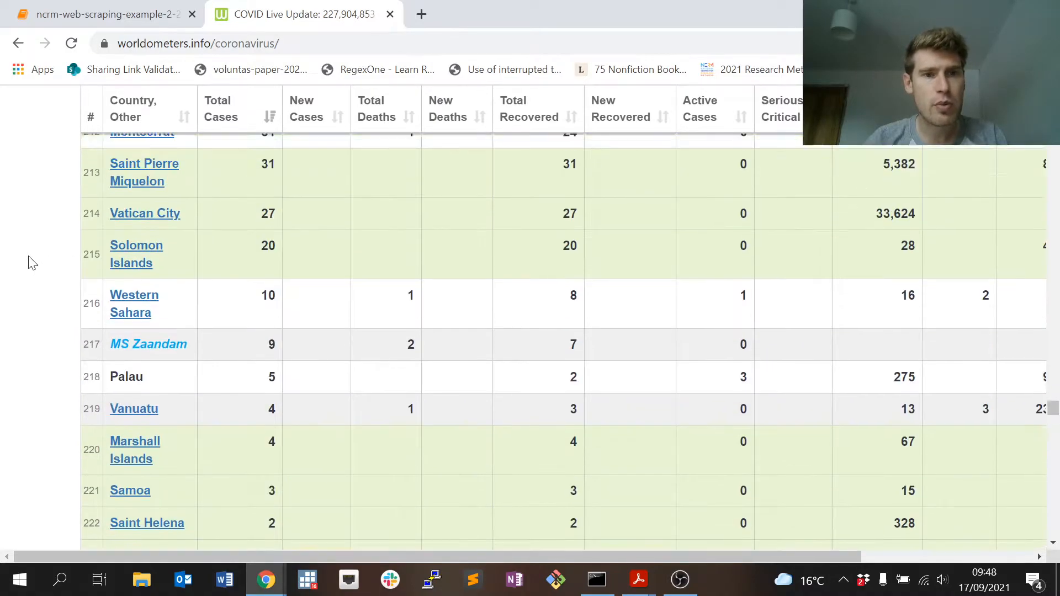
scroll(31, 263, "up", 3)
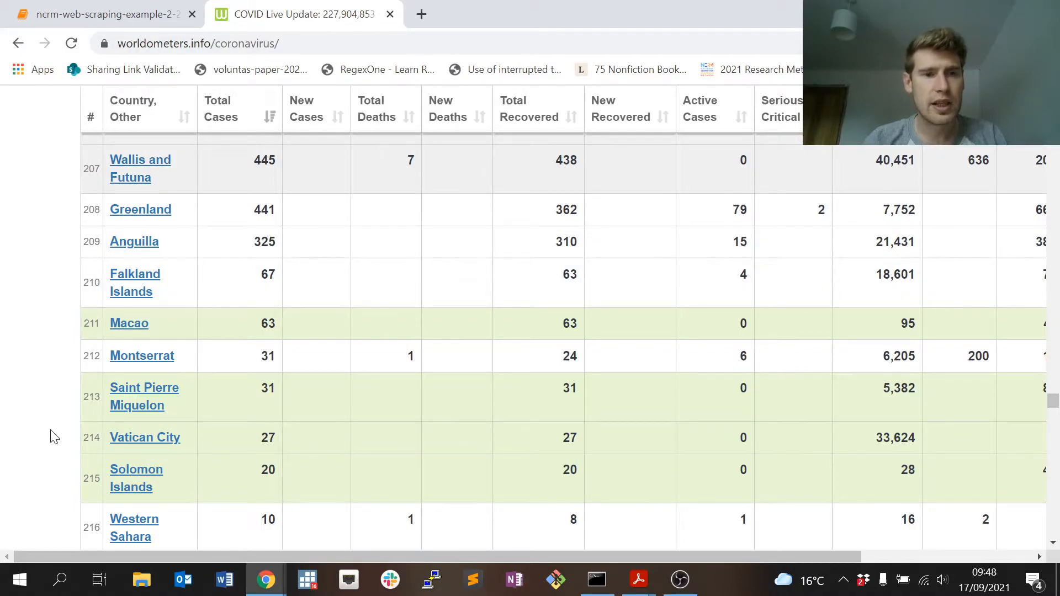
scroll(75, 286, "up", 1)
scroll(75, 286, "up", 3)
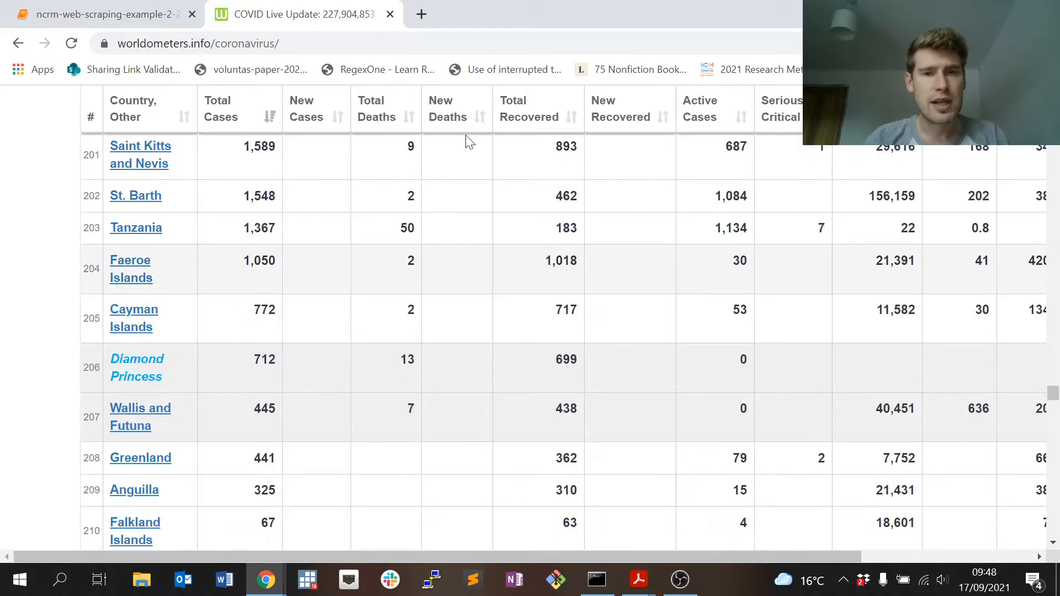
scroll(496, 285, "up", 1)
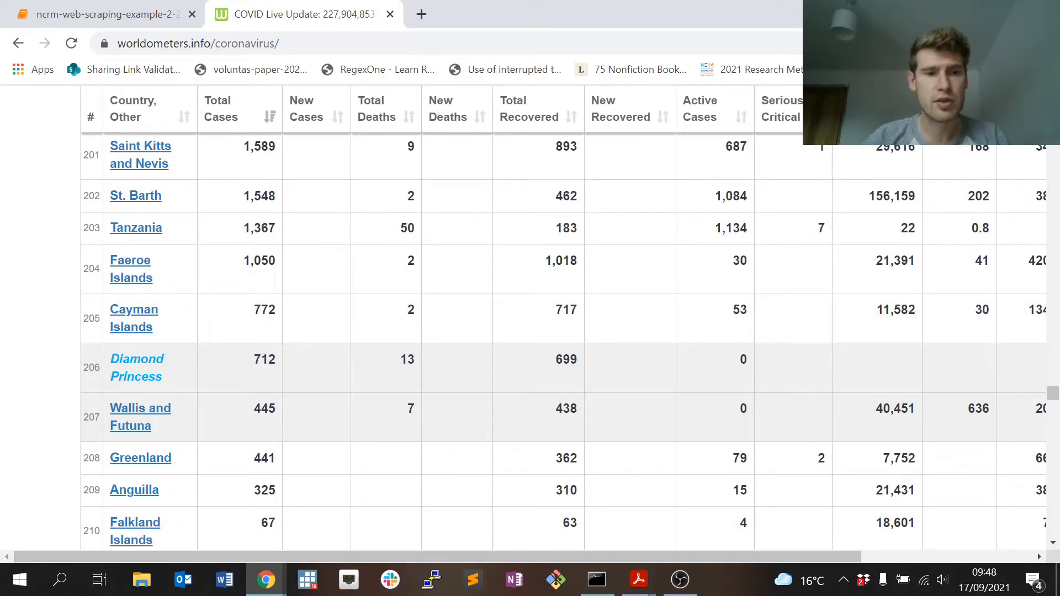
left_click_drag(86, 367, 635, 386)
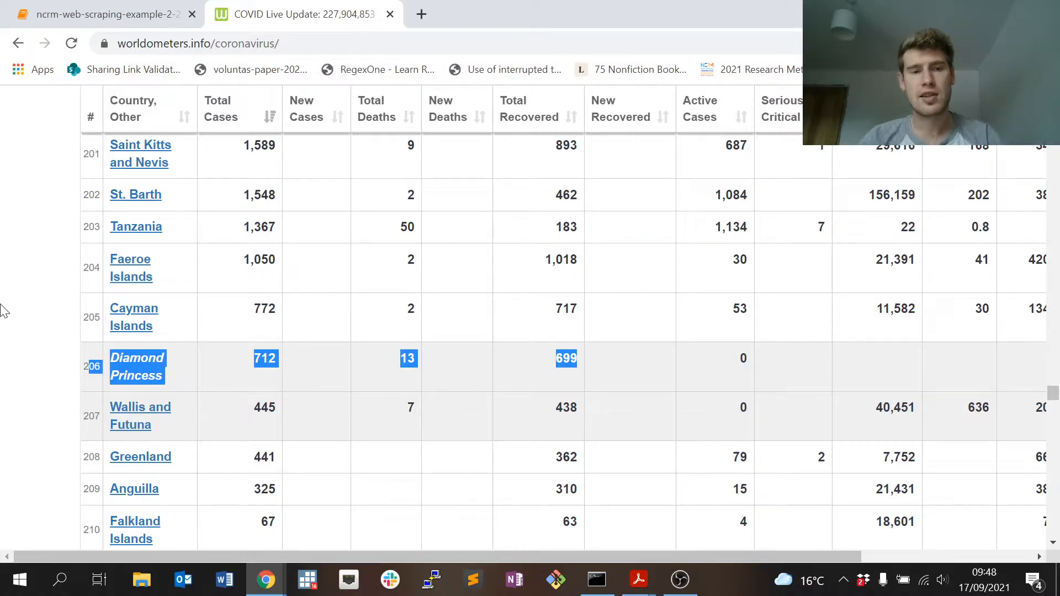
scroll(3, 331, "down", 5)
scroll(12, 269, "down", 4)
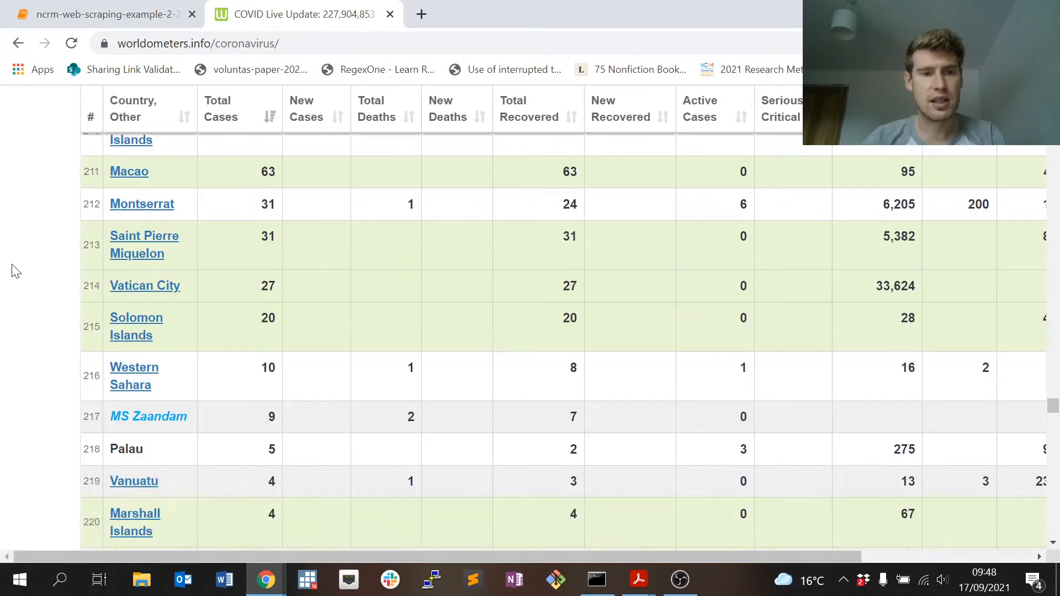
scroll(13, 269, "down", 2)
left_click_drag(188, 320, 120, 320)
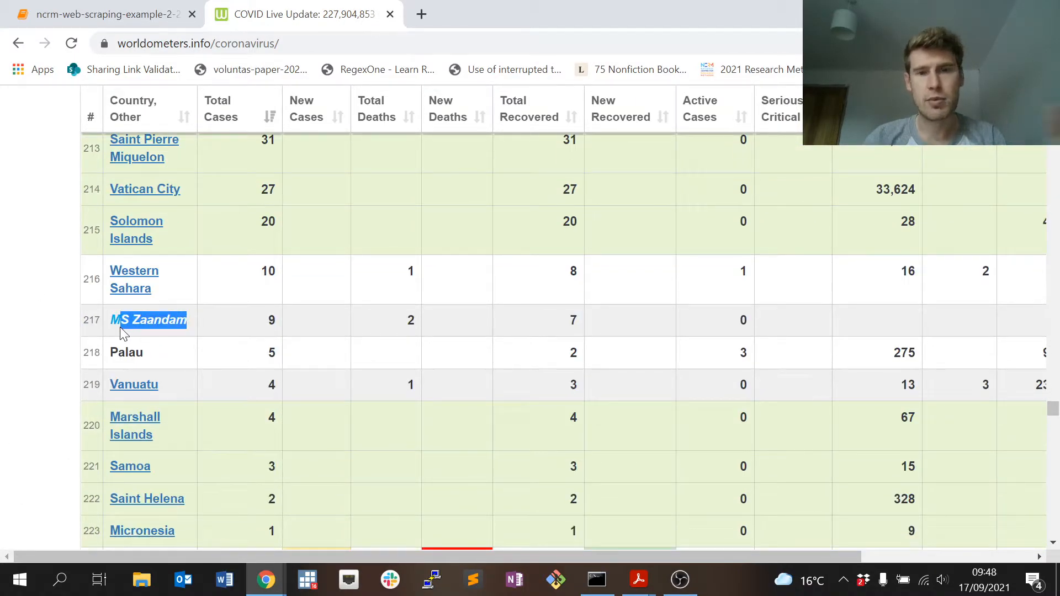
scroll(53, 263, "down", 5)
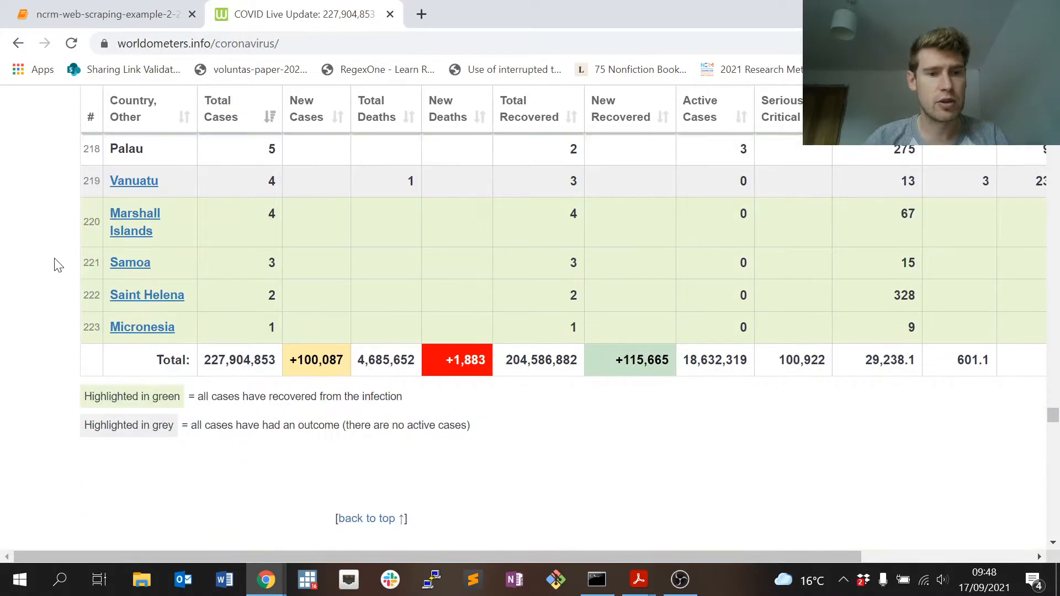
scroll(53, 264, "down", 1)
scroll(53, 264, "up", 8)
scroll(53, 263, "up", 4)
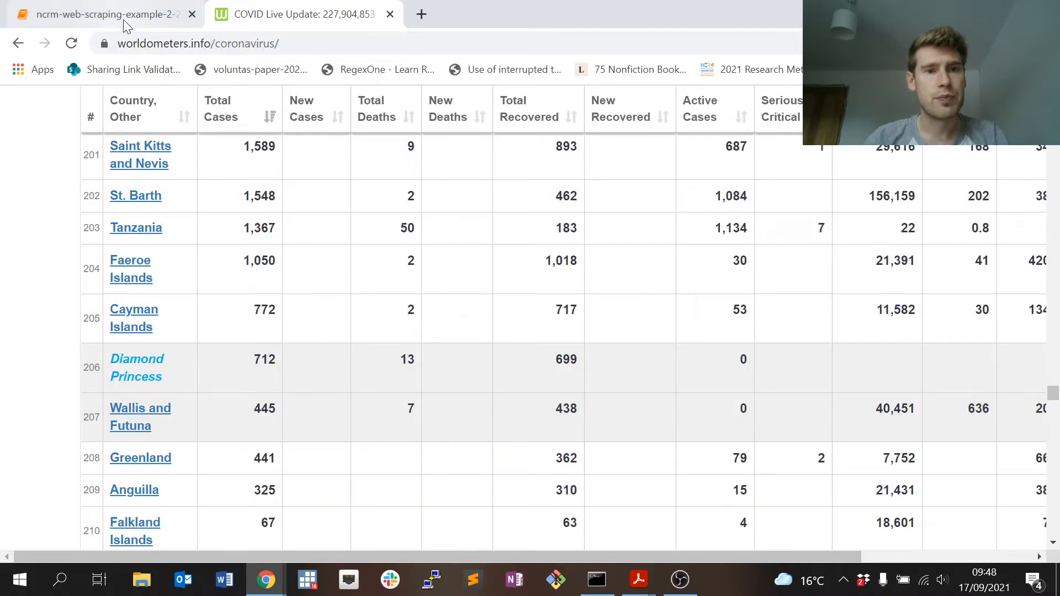
Save the notebook and review the World totals row in the scraped output
left_click(108, 15)
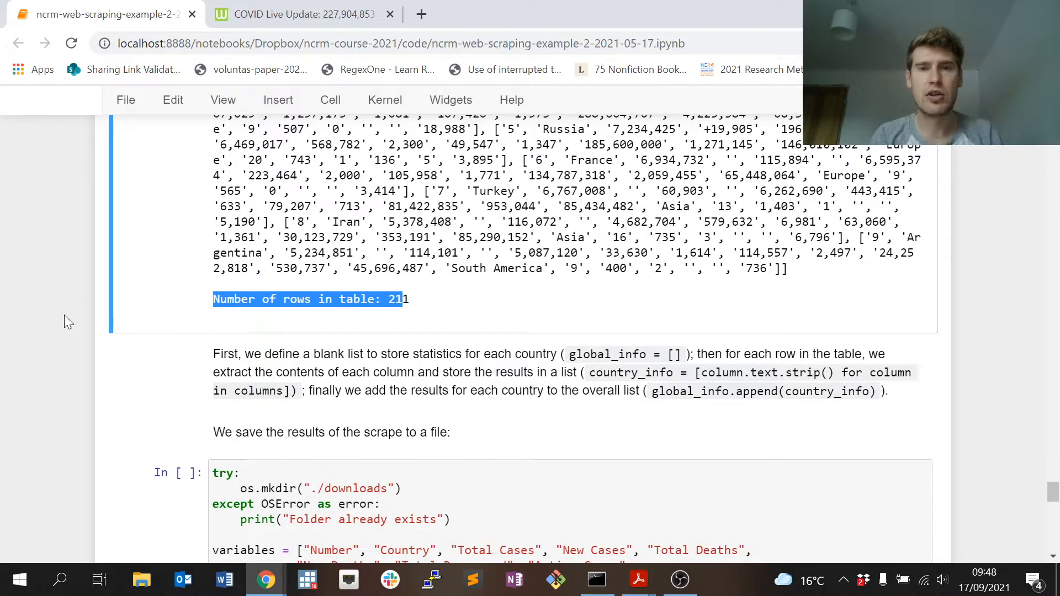
key("ctrl+s")
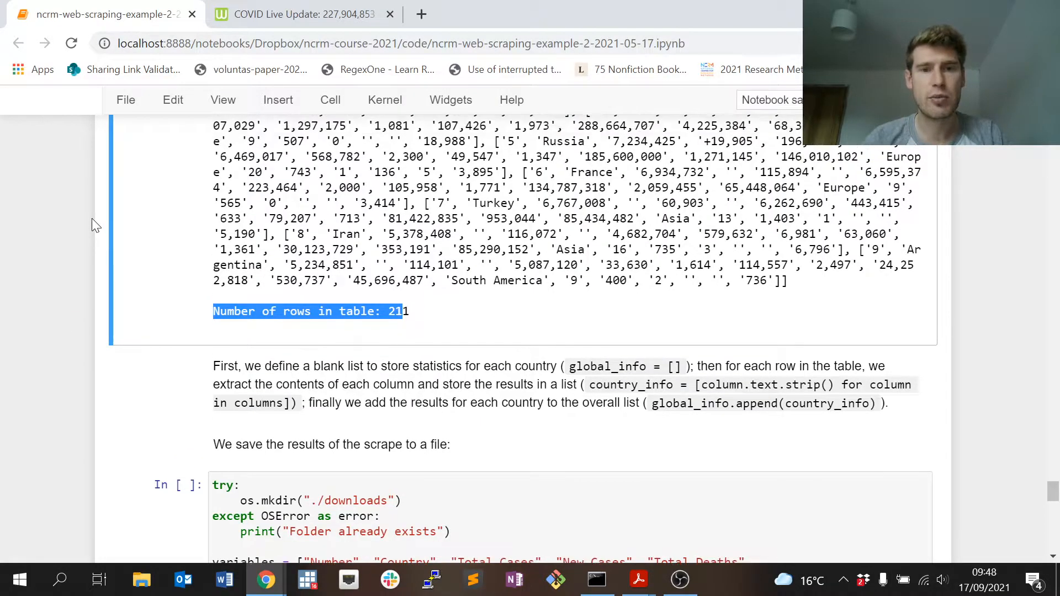
scroll(92, 218, "up", 4)
scroll(91, 218, "up", 2)
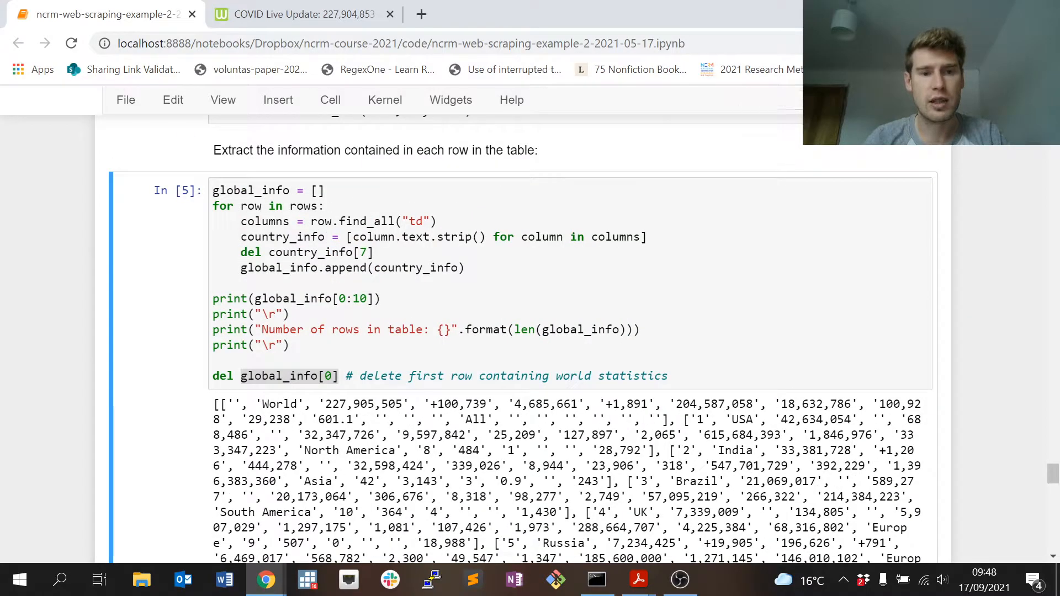
left_click_drag(262, 403, 635, 419)
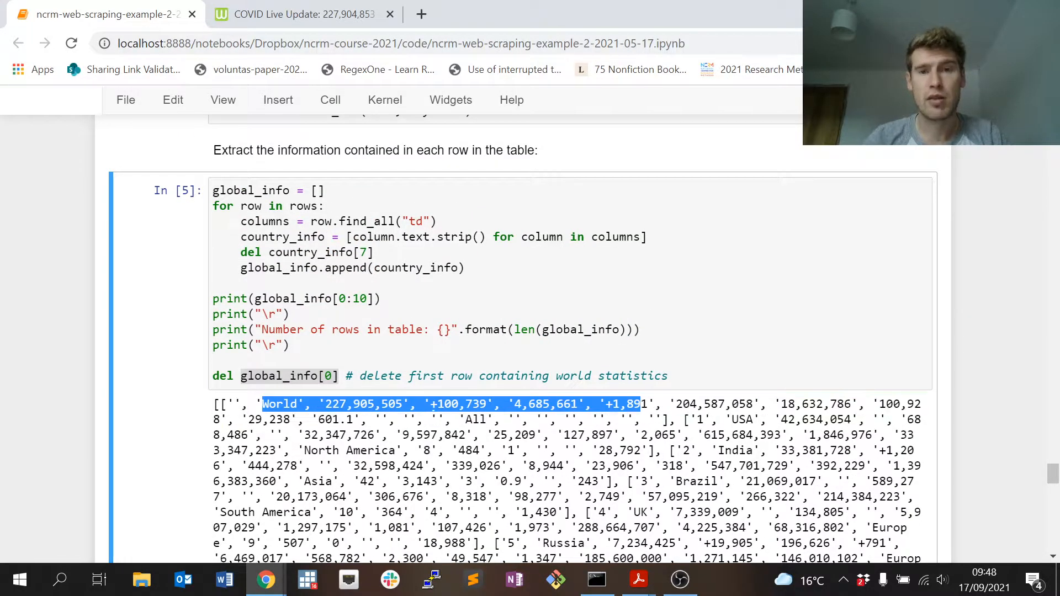
left_click(51, 271)
scroll(49, 269, "down", 5)
scroll(46, 267, "down", 4)
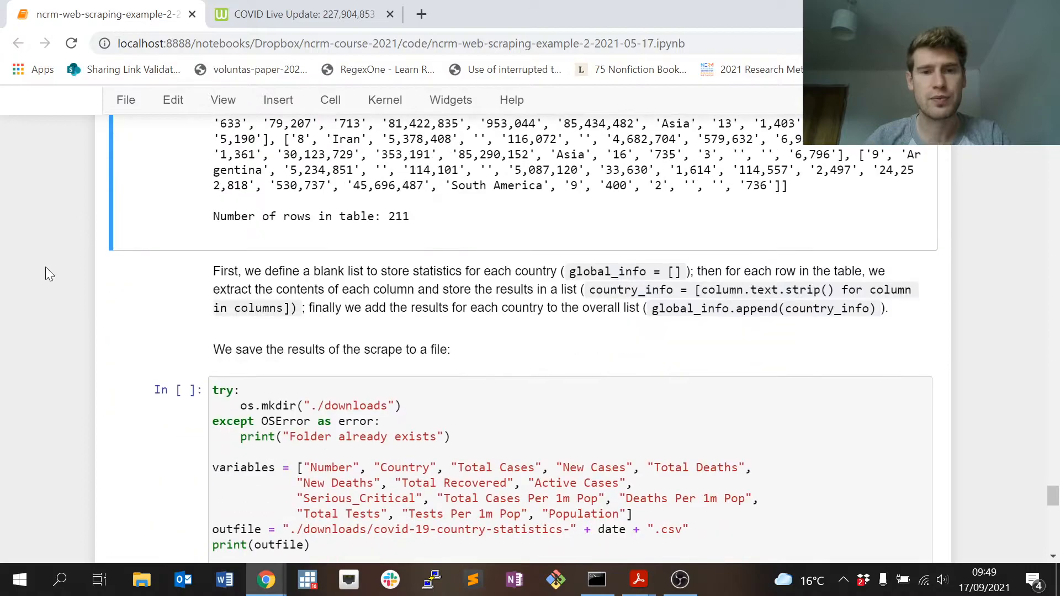
scroll(46, 267, "down", 2)
Review the save-to-file cell's column-name list against the Worldometer table headers
left_click(192, 230)
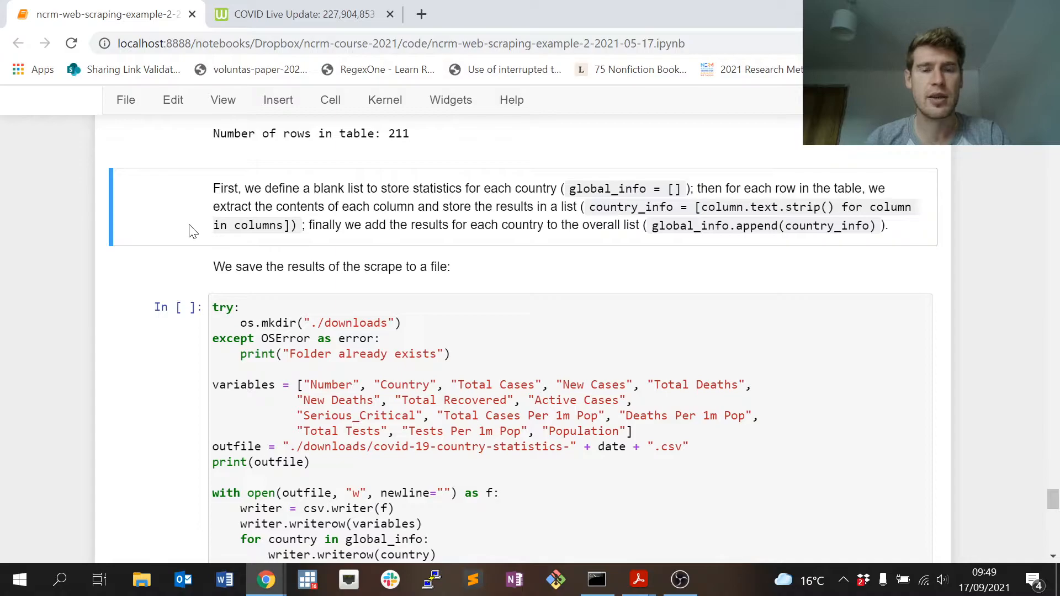
scroll(191, 230, "down", 1)
left_click(170, 280)
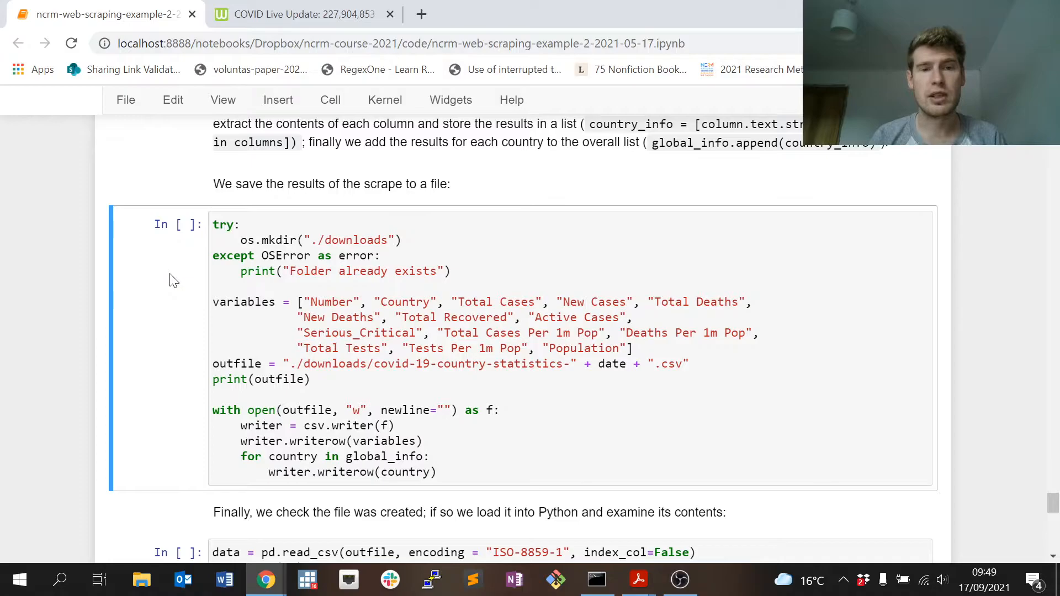
left_click_drag(213, 301, 632, 348)
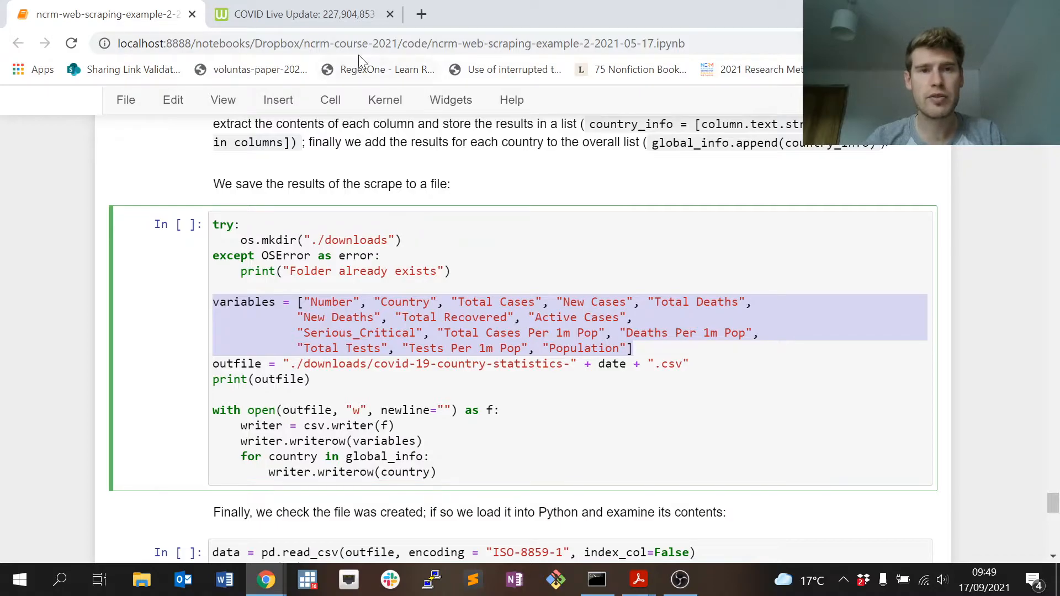
left_click(325, 14)
scroll(178, 207, "up", 5)
scroll(178, 207, "up", 5)
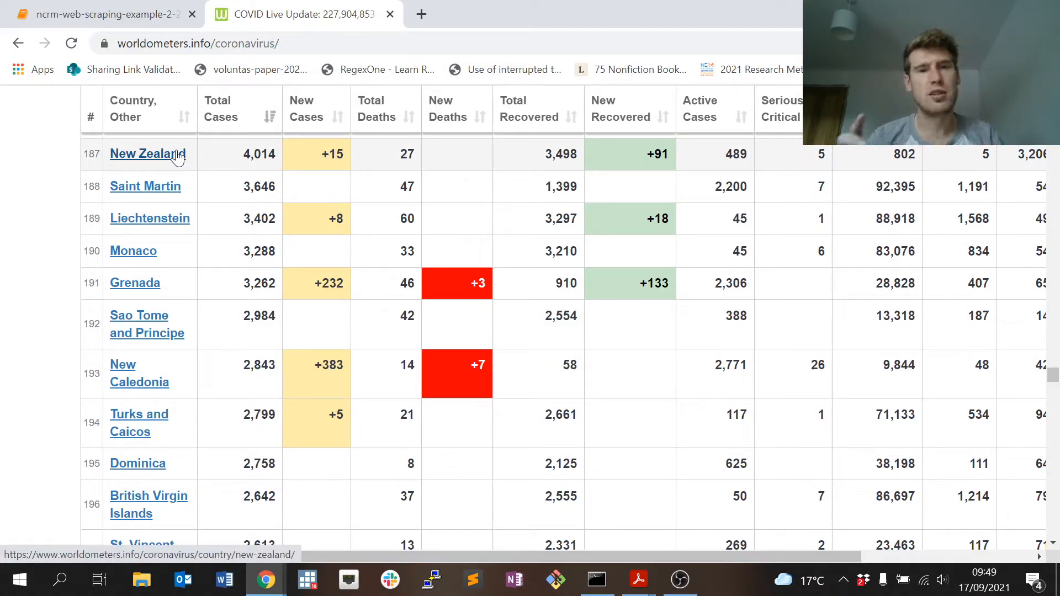
Return to the notebook's unrun save-to-file cell and clear the column-name highlight
left_click(126, 16)
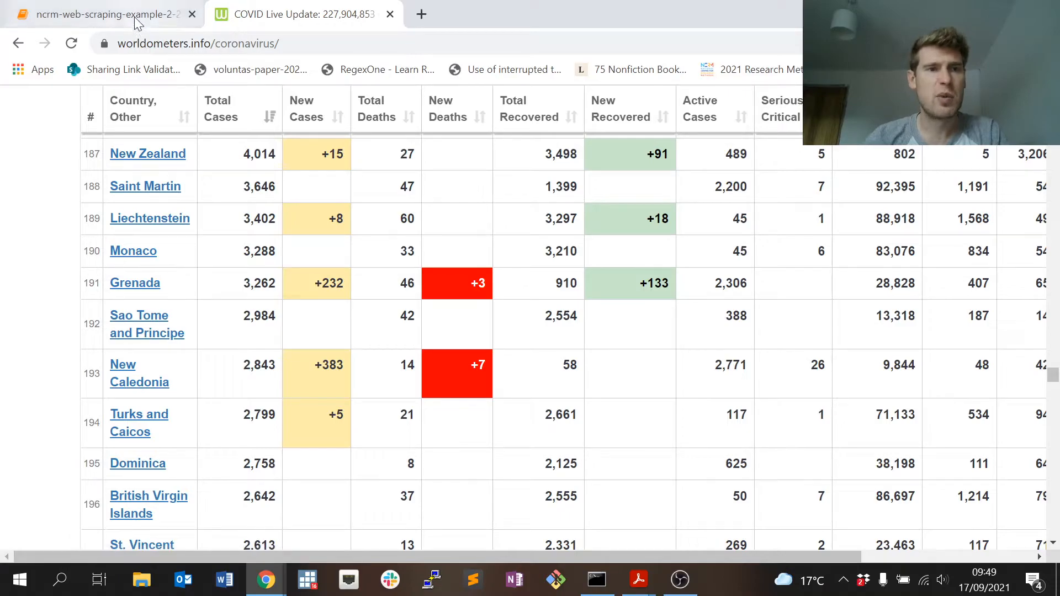
left_click(570, 332)
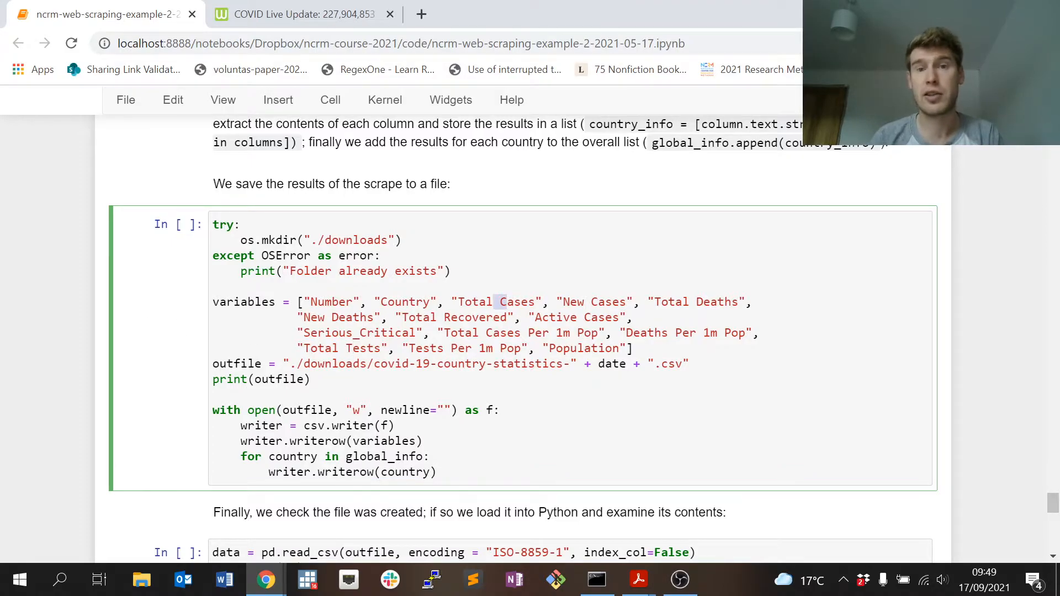
scroll(497, 331, "down", 2)
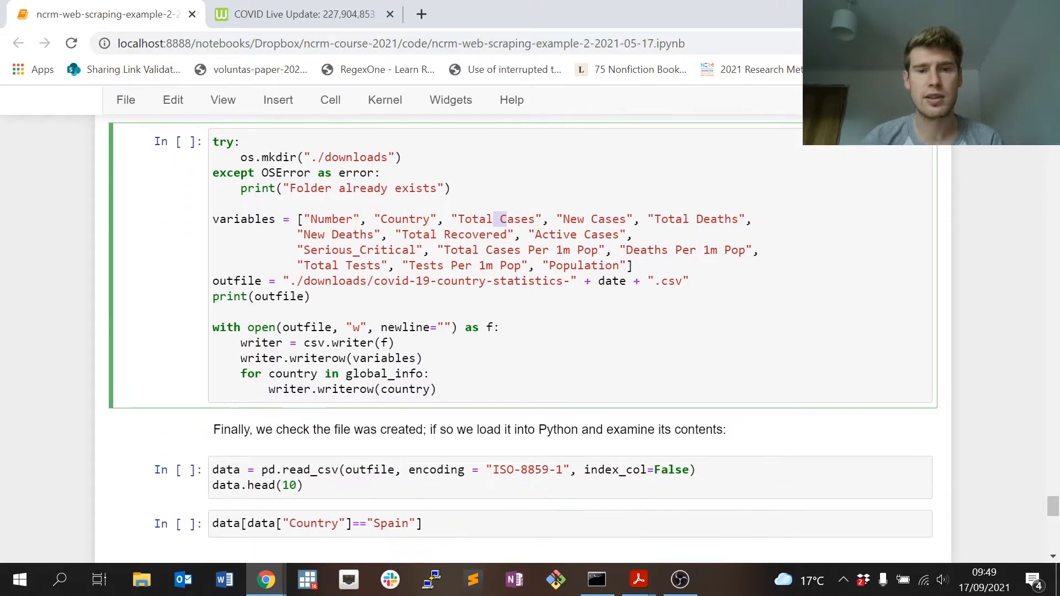
scroll(497, 331, "down", 2)
Review the outfile path: the file name, date variable and csv extension
left_click_drag(688, 198, 212, 198)
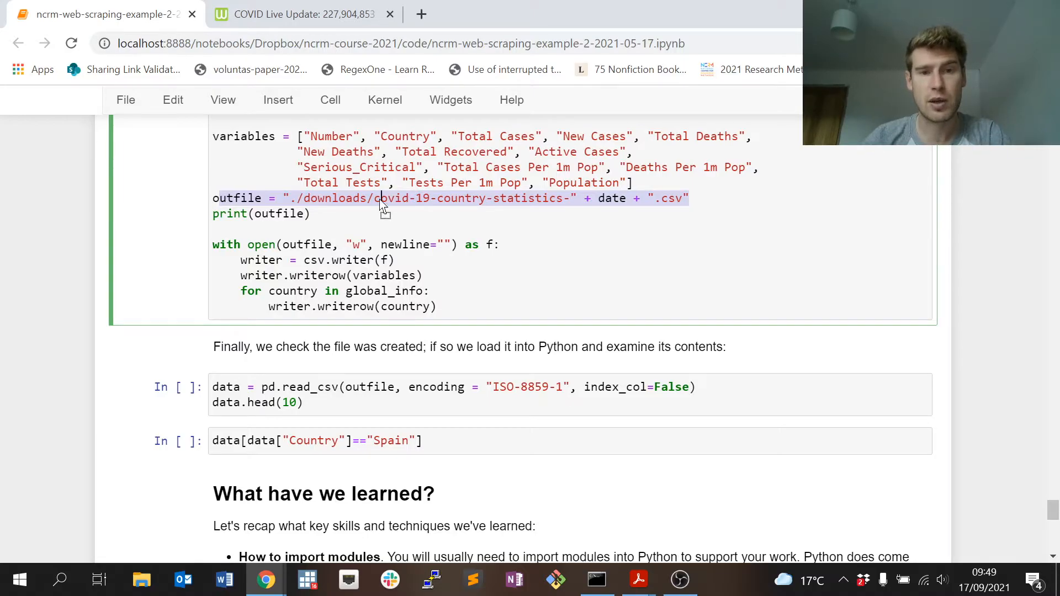
left_click(332, 214)
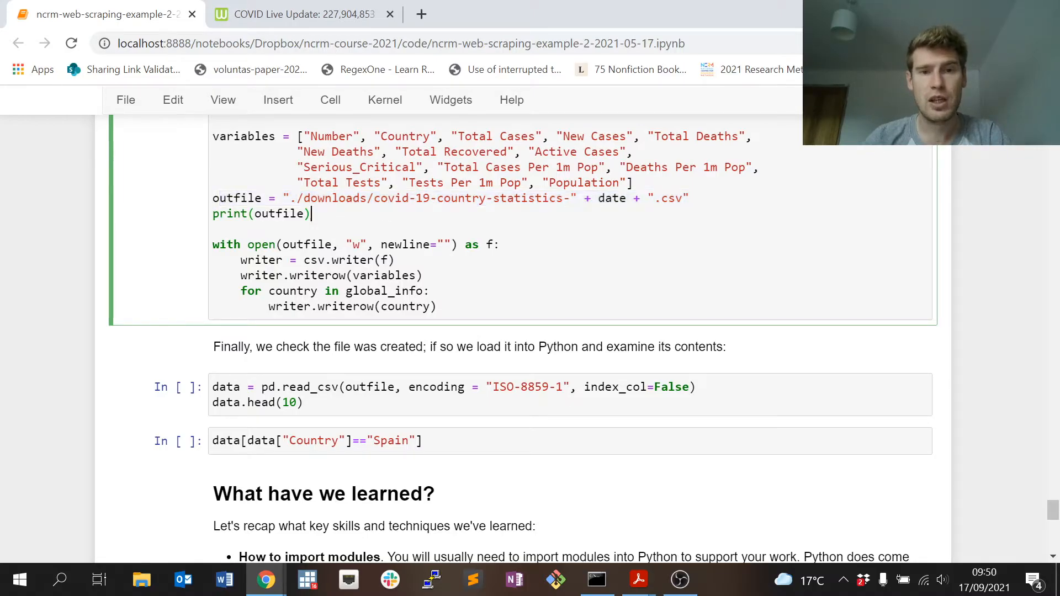
left_click_drag(388, 199, 522, 199)
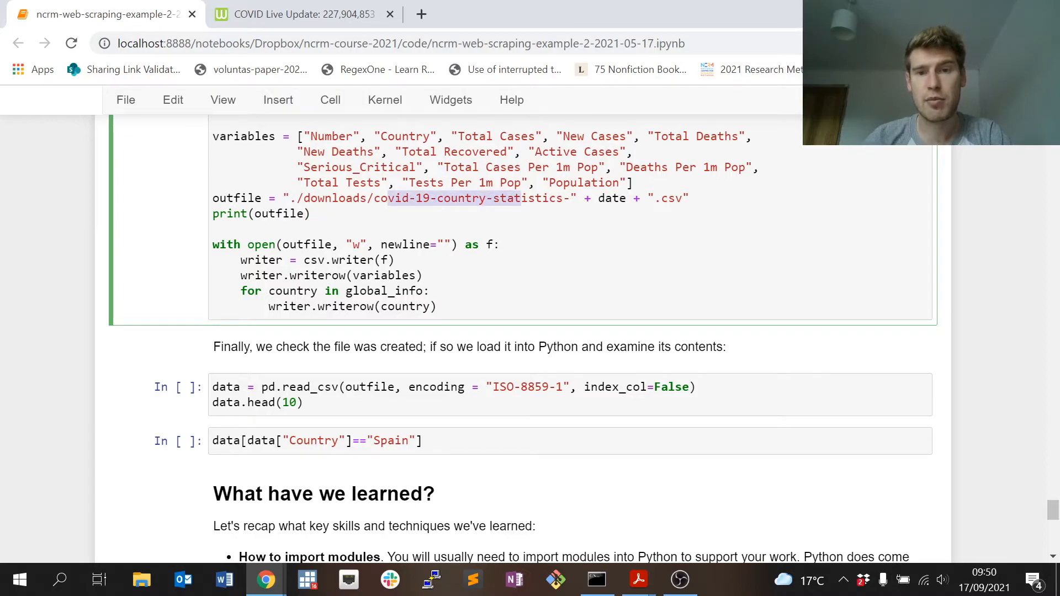
left_click_drag(598, 198, 626, 199)
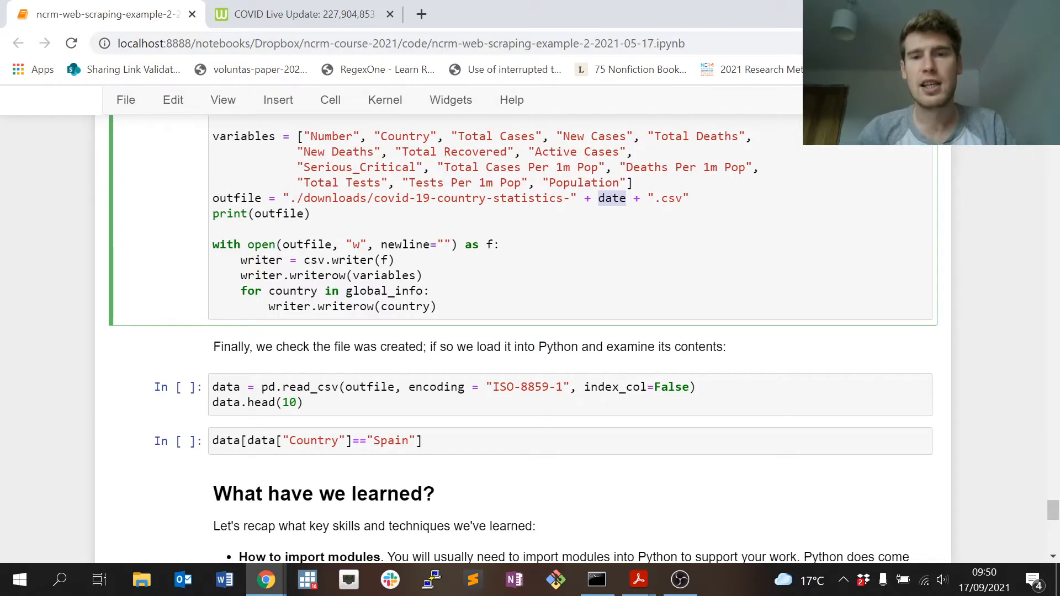
left_click_drag(661, 197, 683, 198)
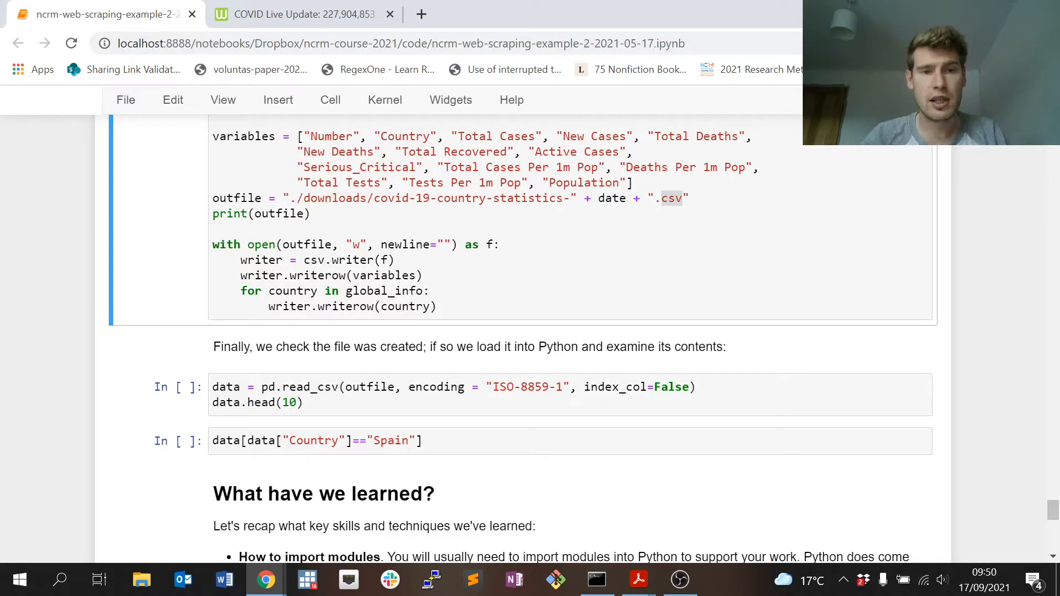
Review the csv writer, header row and global_info loop, then run the cell writing the dated CSV
left_click_drag(240, 259, 397, 265)
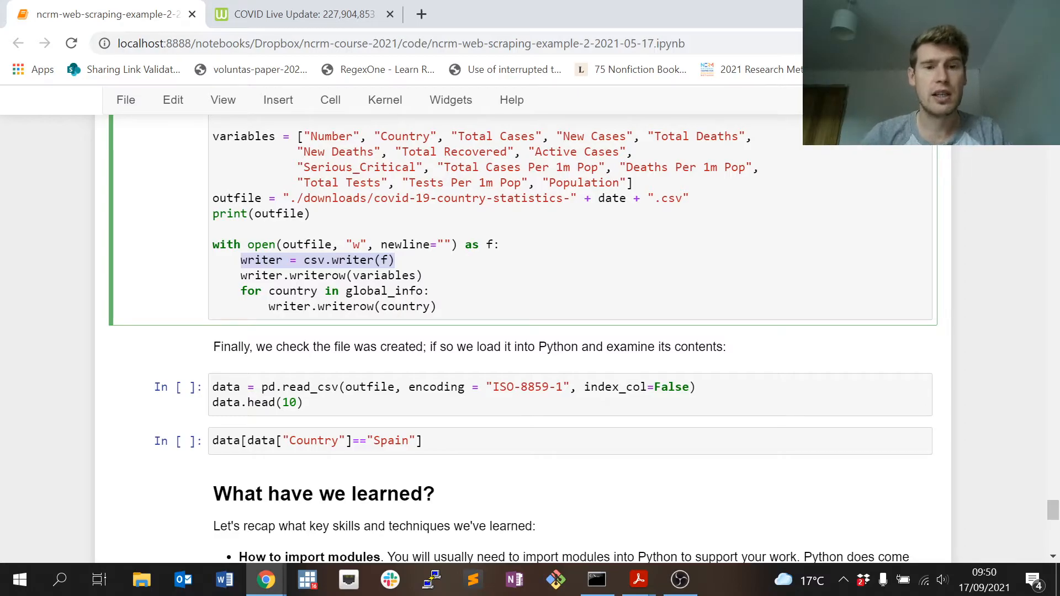
left_click_drag(353, 275, 422, 276)
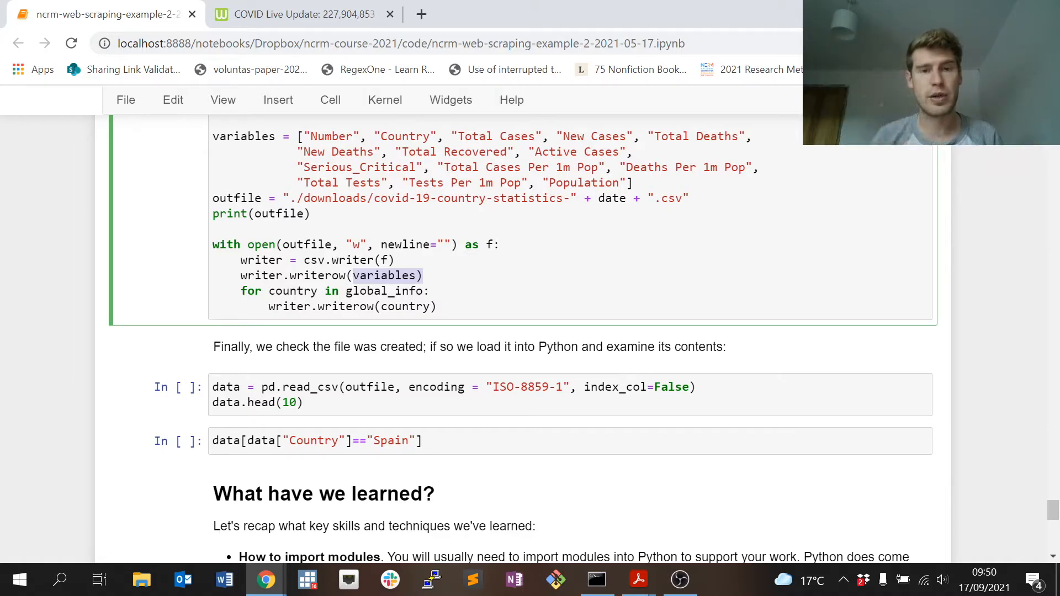
left_click_drag(297, 290, 424, 291)
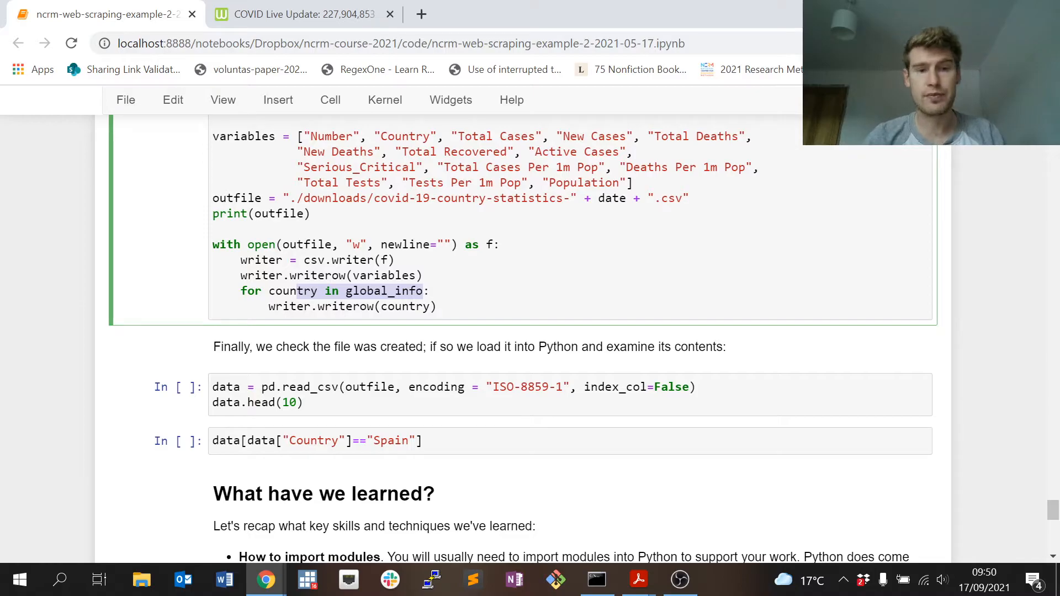
key("shift+Return")
scroll(530, 331, "up", 4)
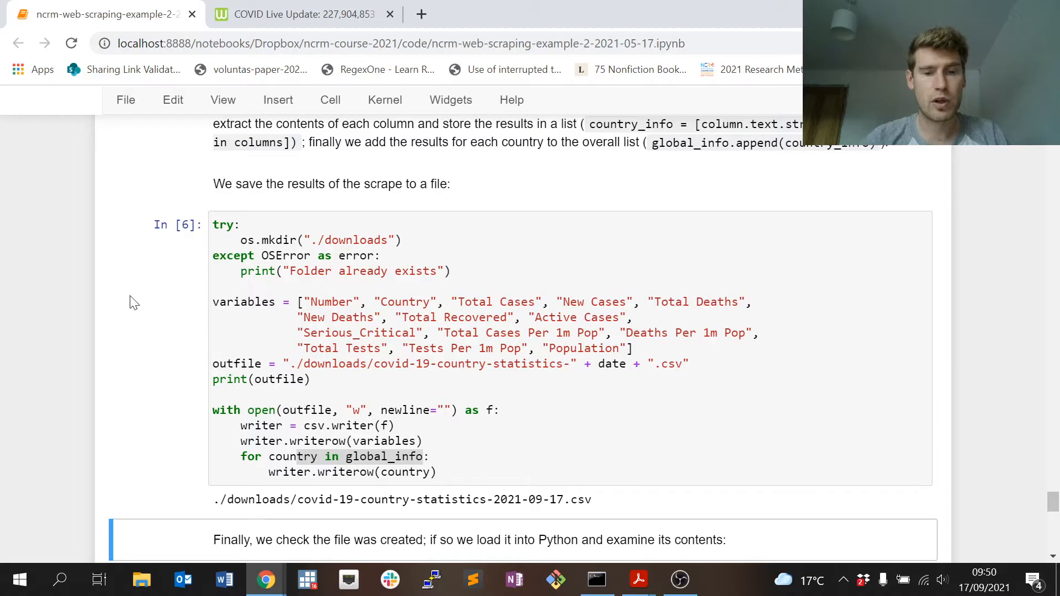
scroll(189, 311, "down", 4)
scroll(160, 298, "down", 2)
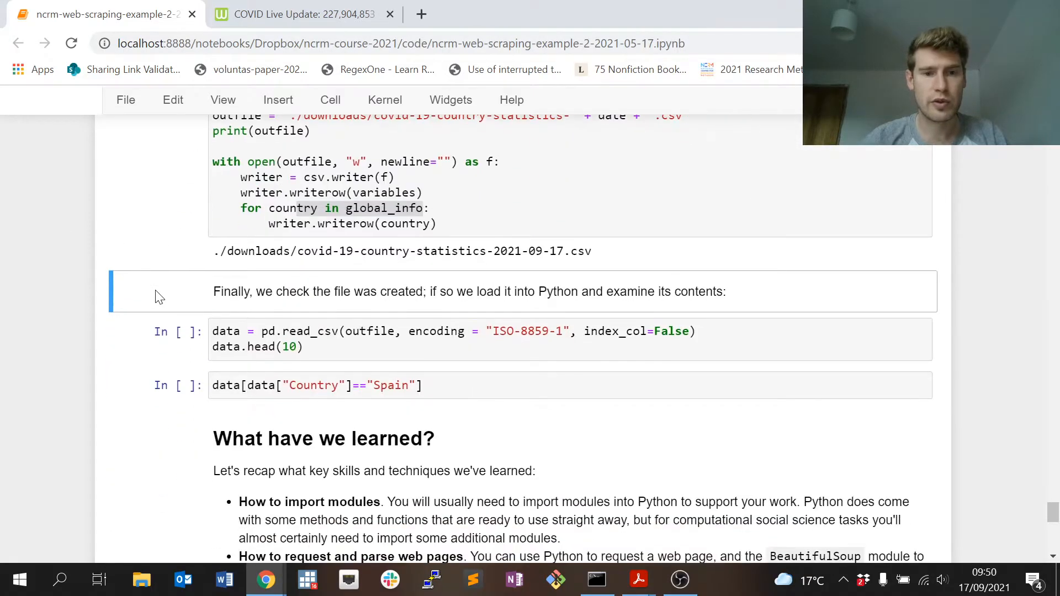
Switch from the notebook to File Explorer on the taskbar to locate the CSV
left_click(144, 582)
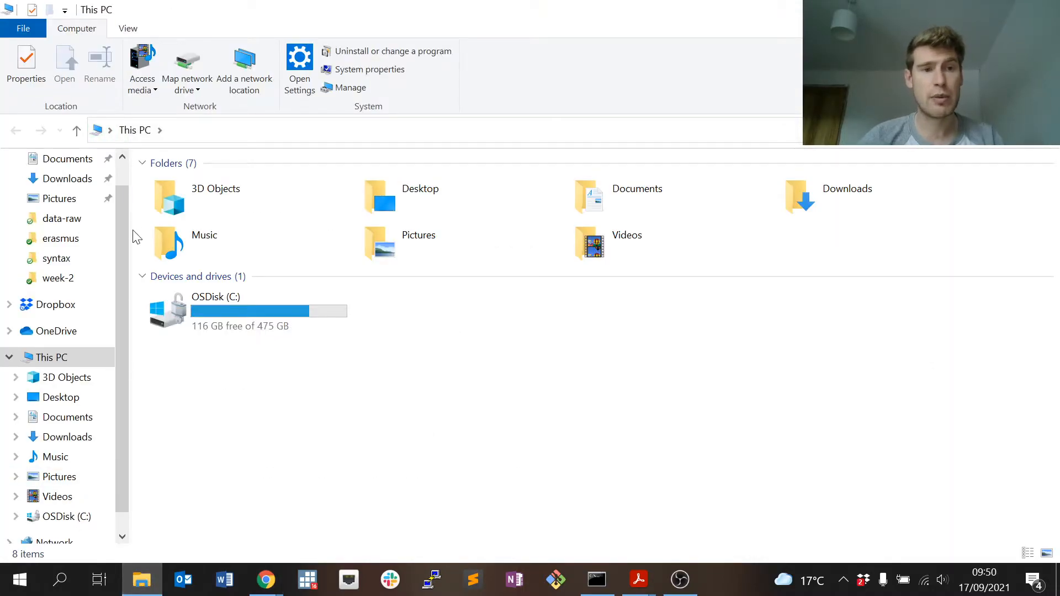
Navigate Dropbox > ncrm-course-2021 > code > downloads and open covid-19-country-statistics-2021-09-17.csv in Excel
left_click(55, 303)
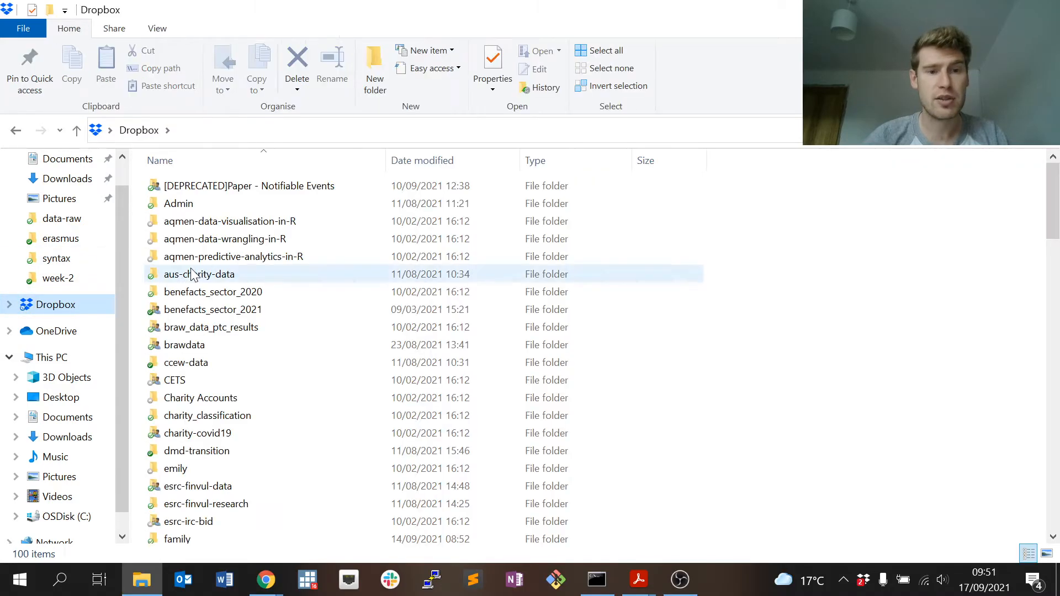
scroll(191, 274, "down", 3)
scroll(191, 273, "down", 3)
double_click(220, 320)
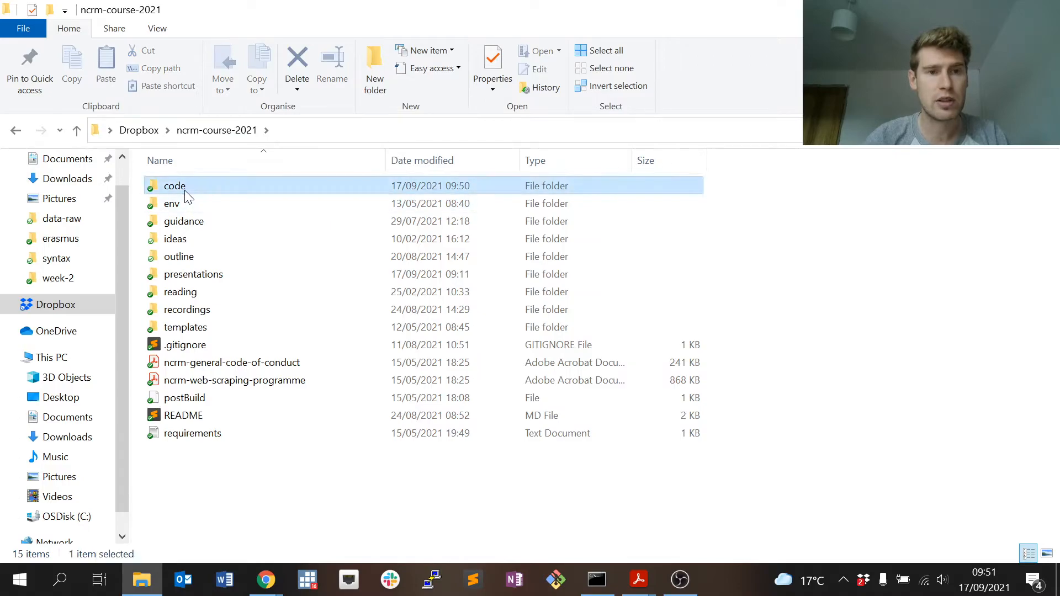
double_click(185, 190)
double_click(189, 222)
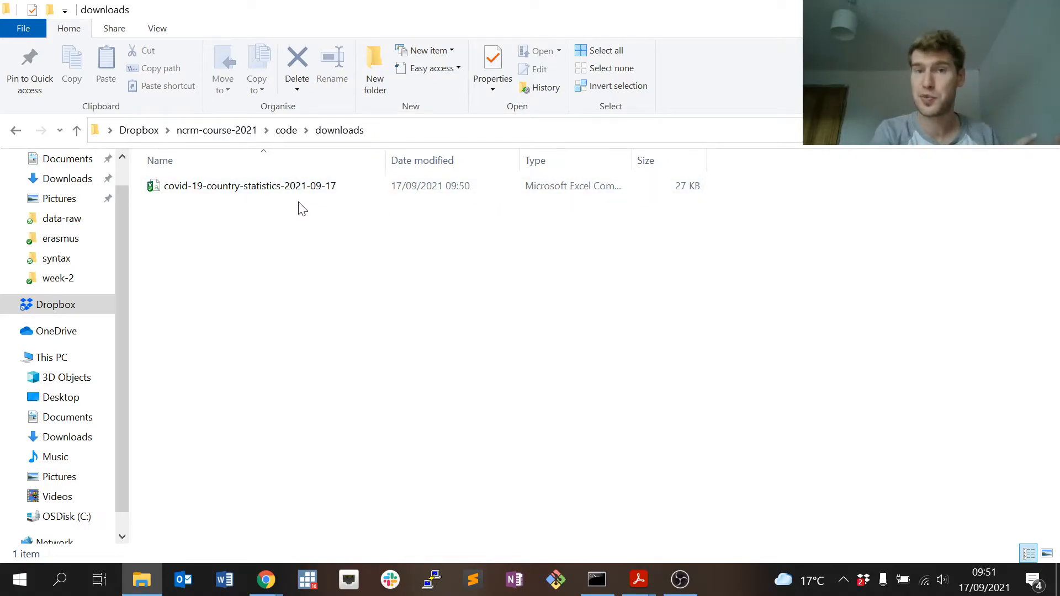
double_click(264, 186)
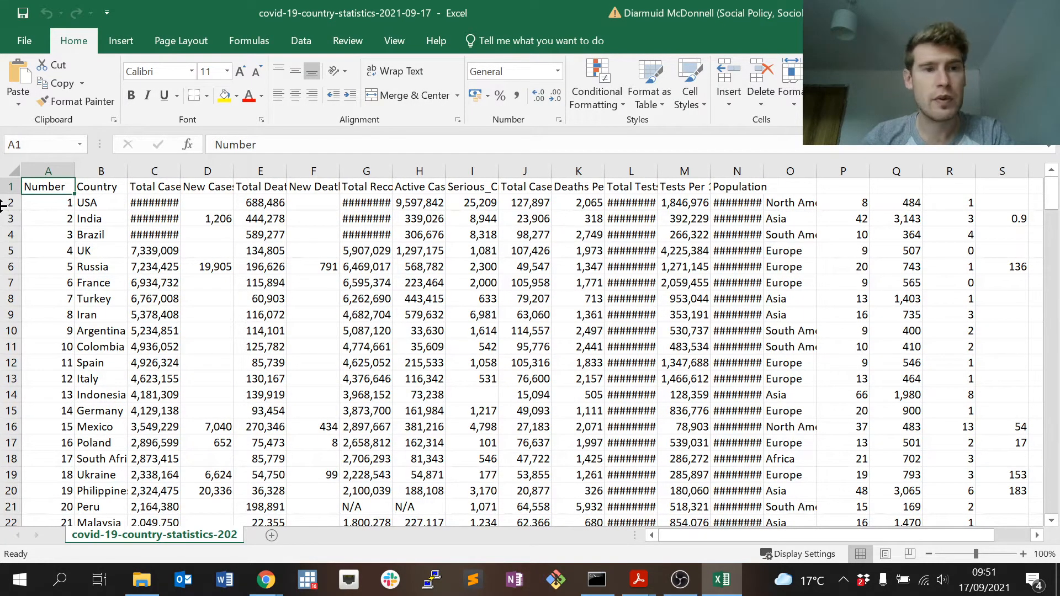
left_click(102, 203)
scroll(529, 331, "down", 14)
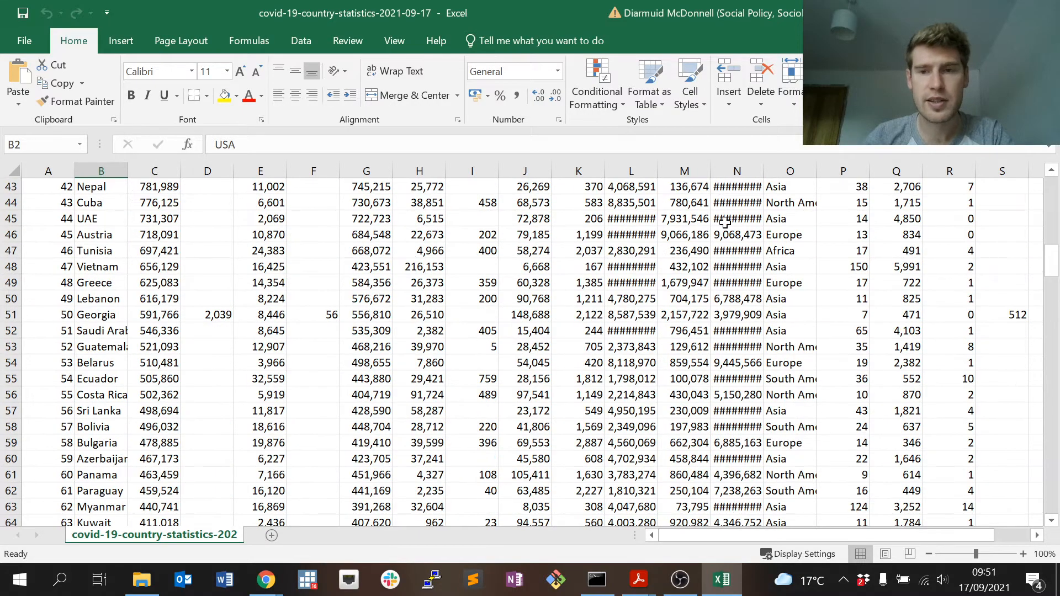
scroll(726, 222, "up", 14)
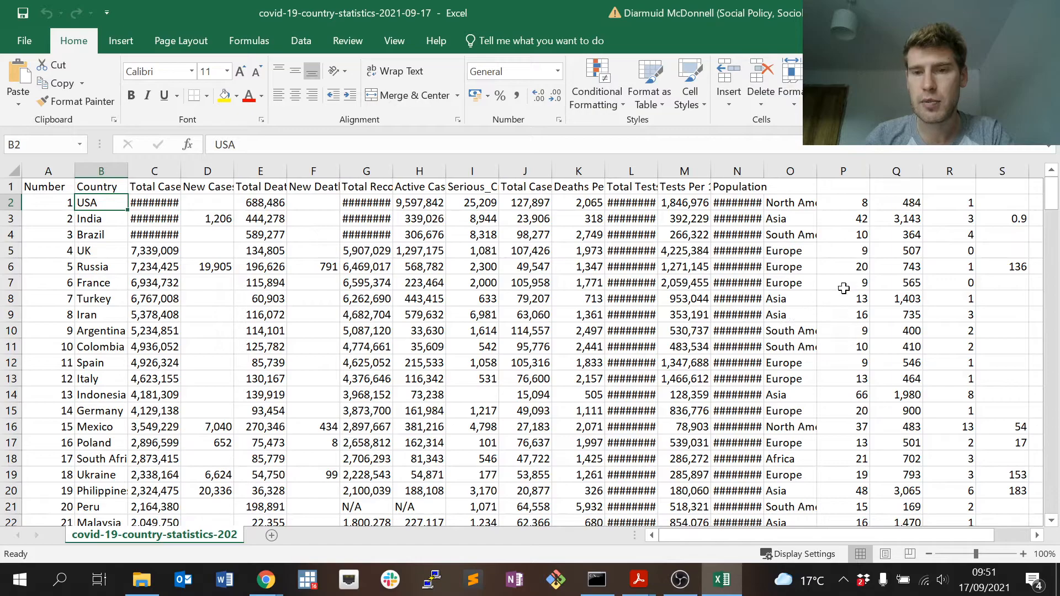
scroll(190, 269, "down", 5)
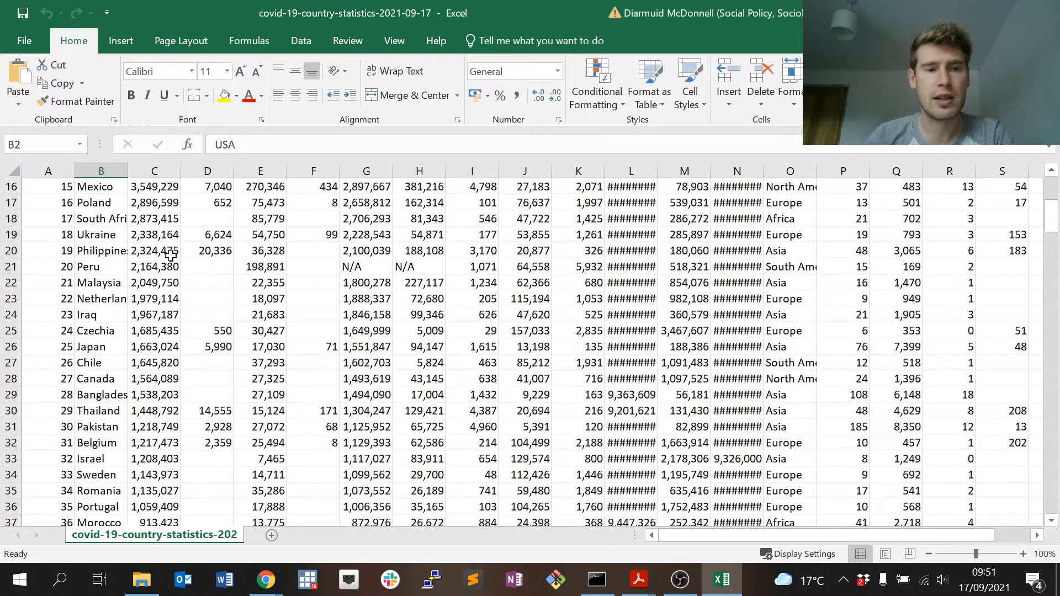
scroll(172, 253, "down", 15)
scroll(171, 253, "down", 10)
scroll(171, 254, "down", 20)
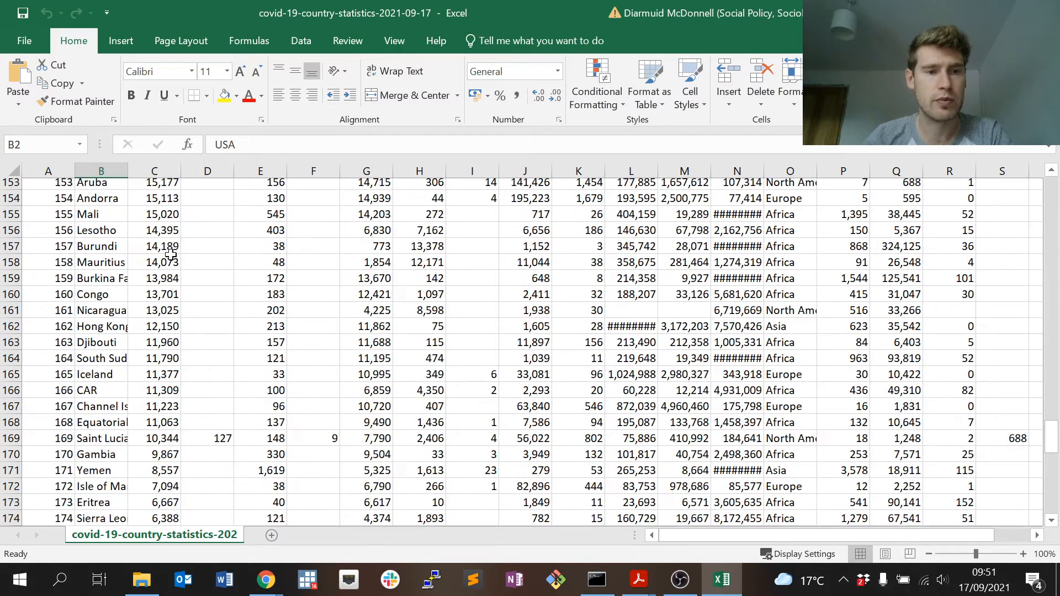
scroll(171, 253, "down", 1)
left_click(171, 254)
scroll(172, 254, "down", 3)
scroll(221, 314, "down", 10)
scroll(221, 310, "down", 10)
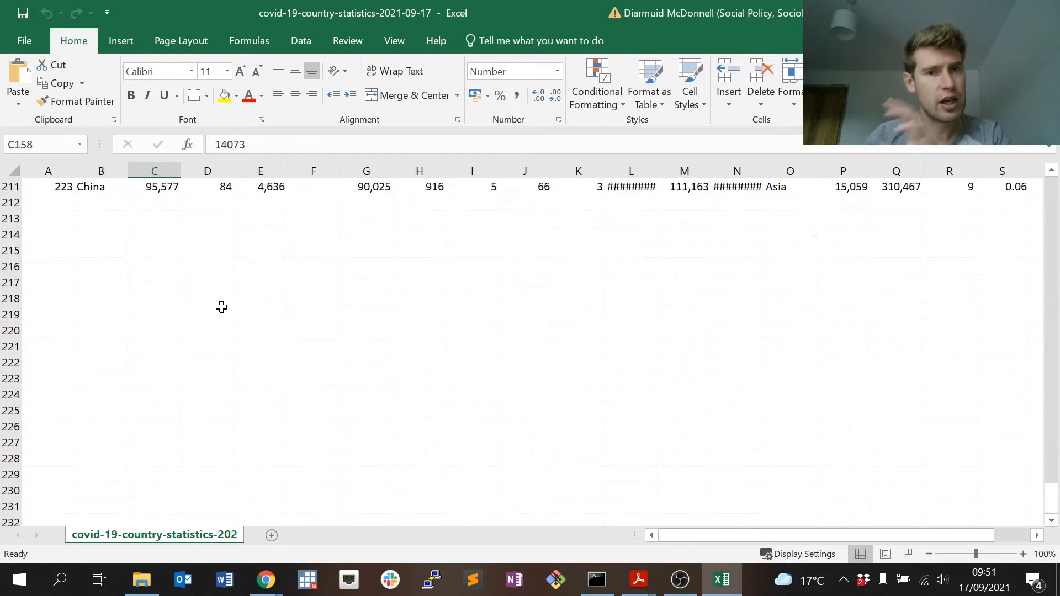
scroll(221, 308, "up", 3)
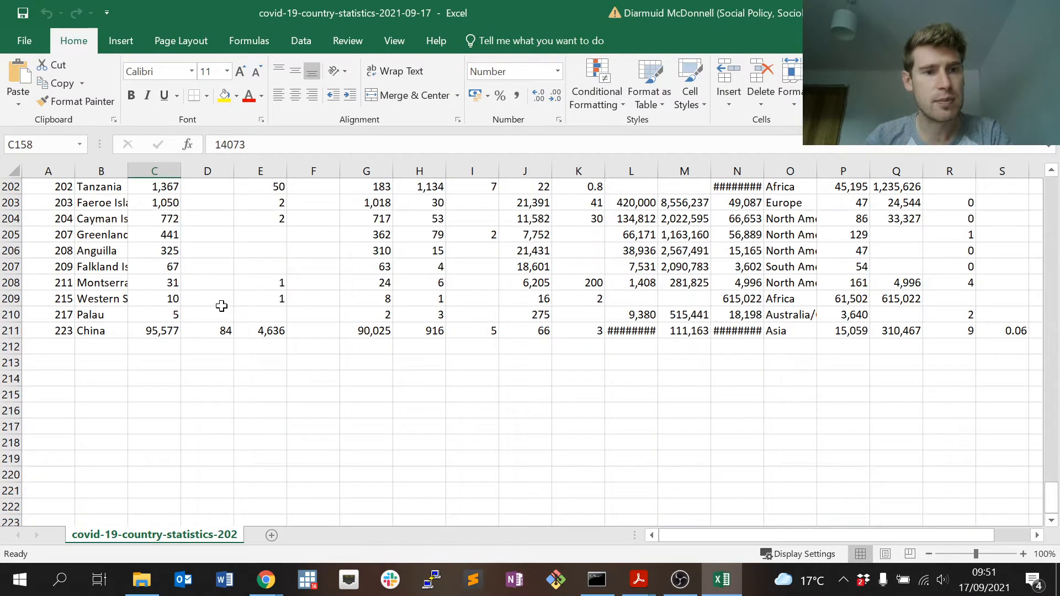
scroll(222, 307, "up", 1)
scroll(221, 307, "up", 2)
scroll(221, 307, "up", 2)
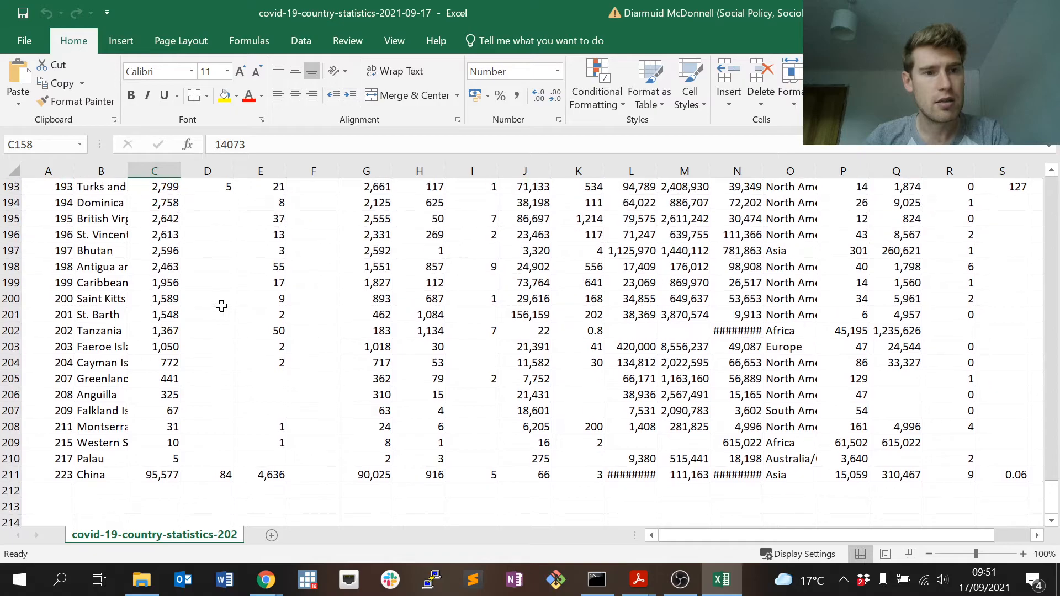
scroll(220, 306, "down", 1)
scroll(221, 307, "down", 1)
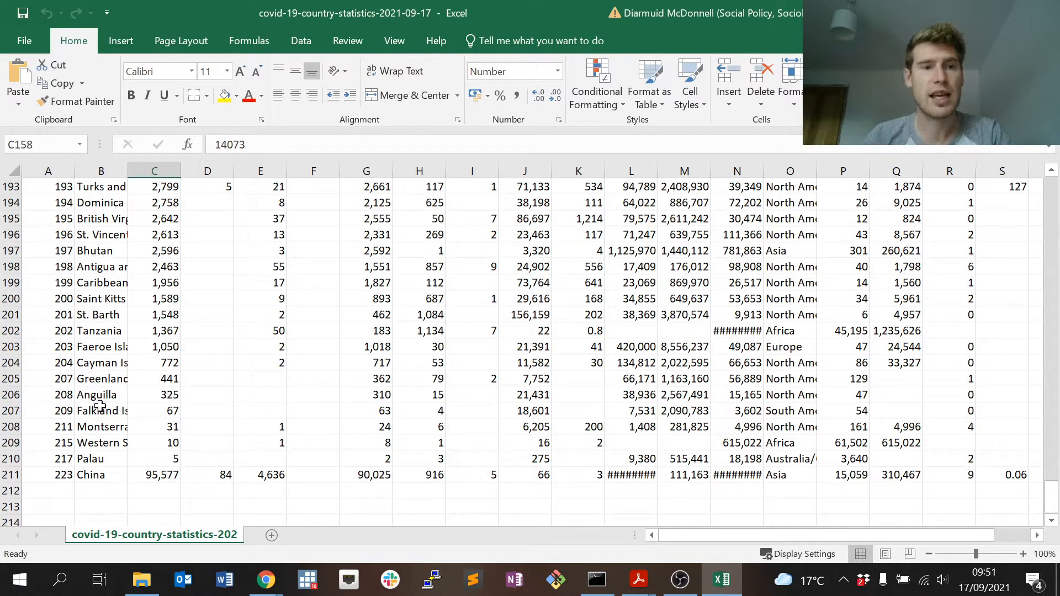
scroll(100, 411, "up", 1)
scroll(100, 407, "up", 3)
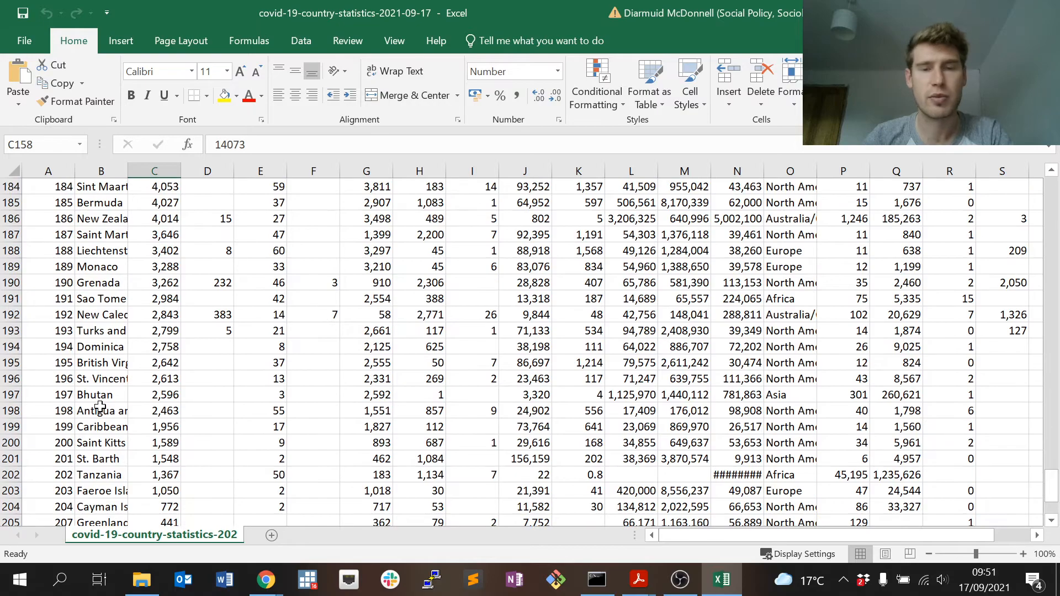
scroll(99, 407, "up", 1)
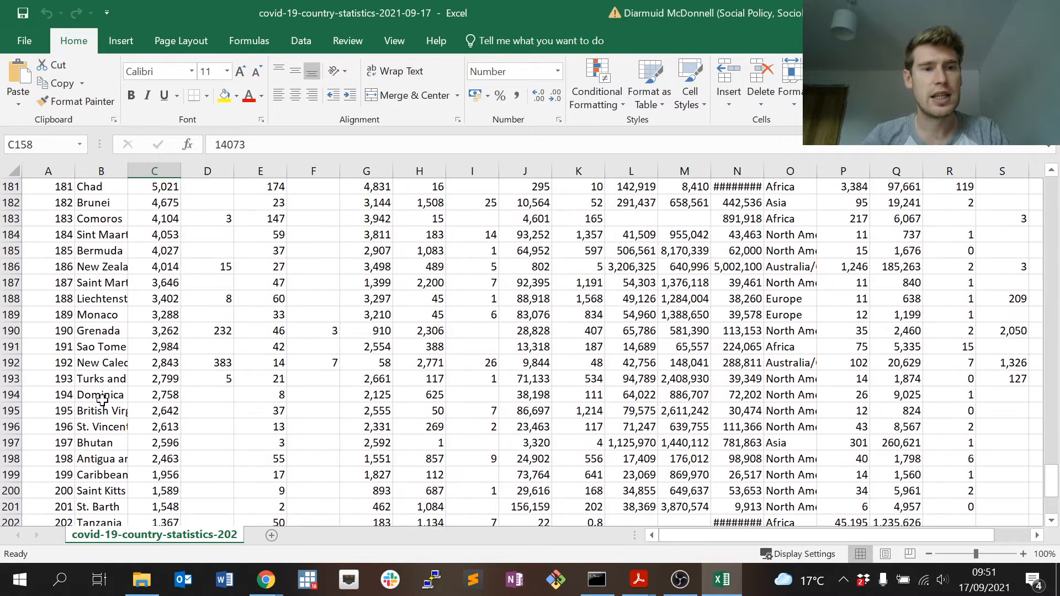
scroll(103, 399, "up", 2)
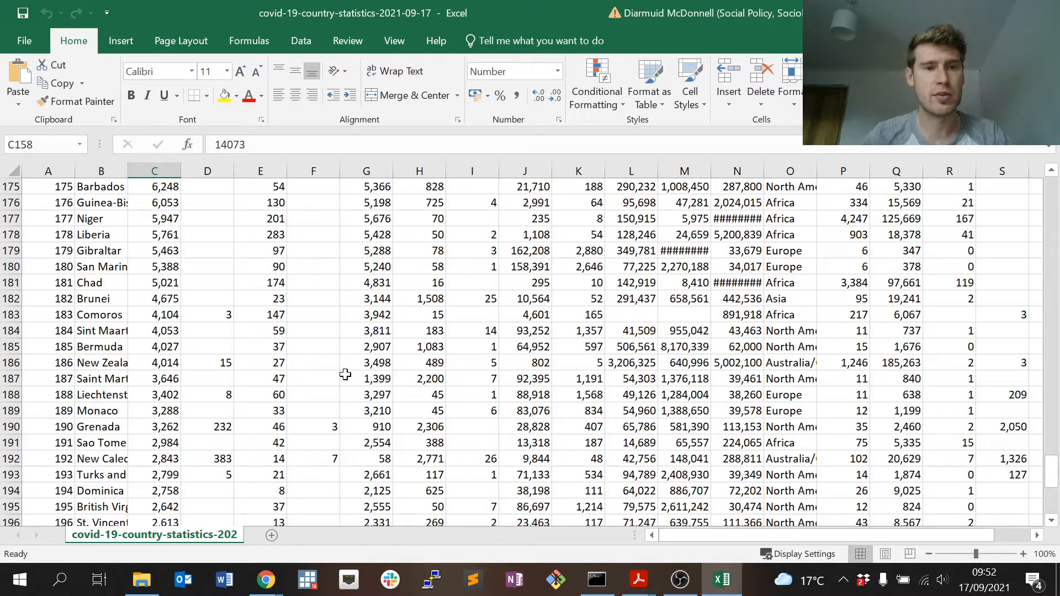
scroll(345, 375, "up", 7)
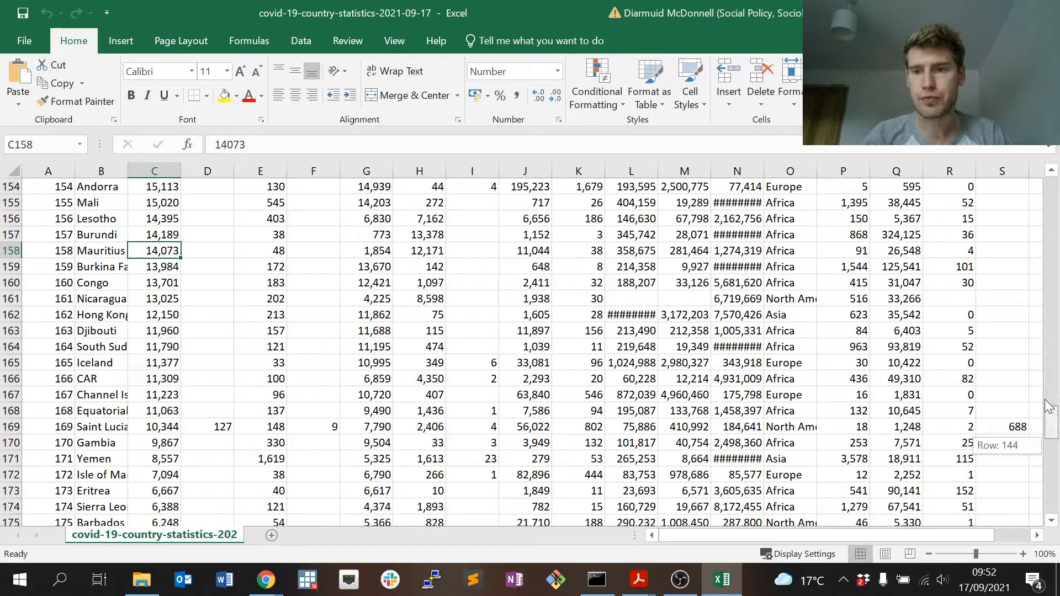
left_click_drag(1048, 406, 1048, 174)
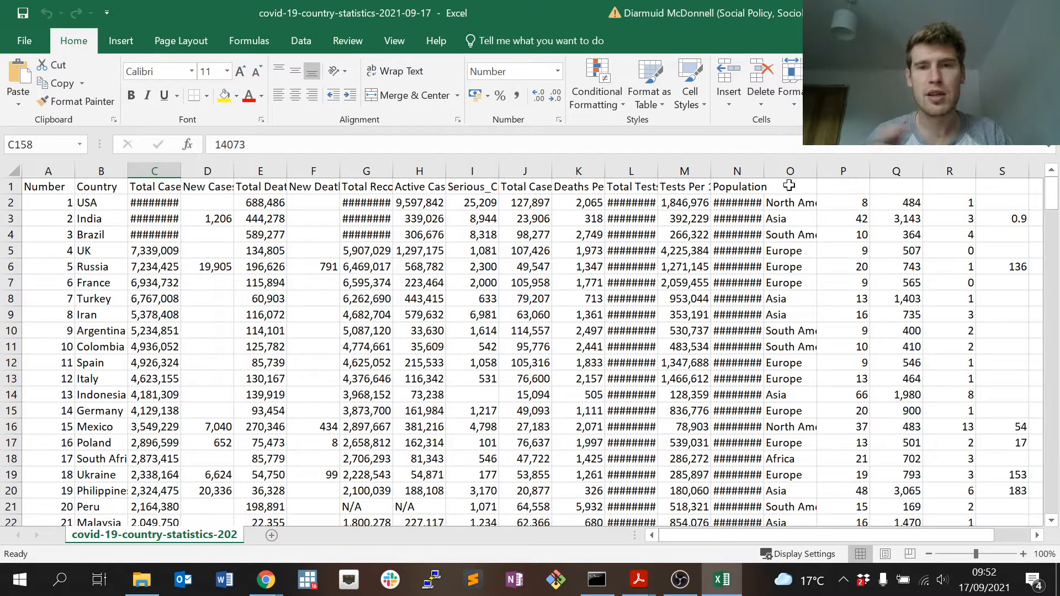
Bring the Chrome window with the Worldometer COVID table page to the front
key("alt+Tab")
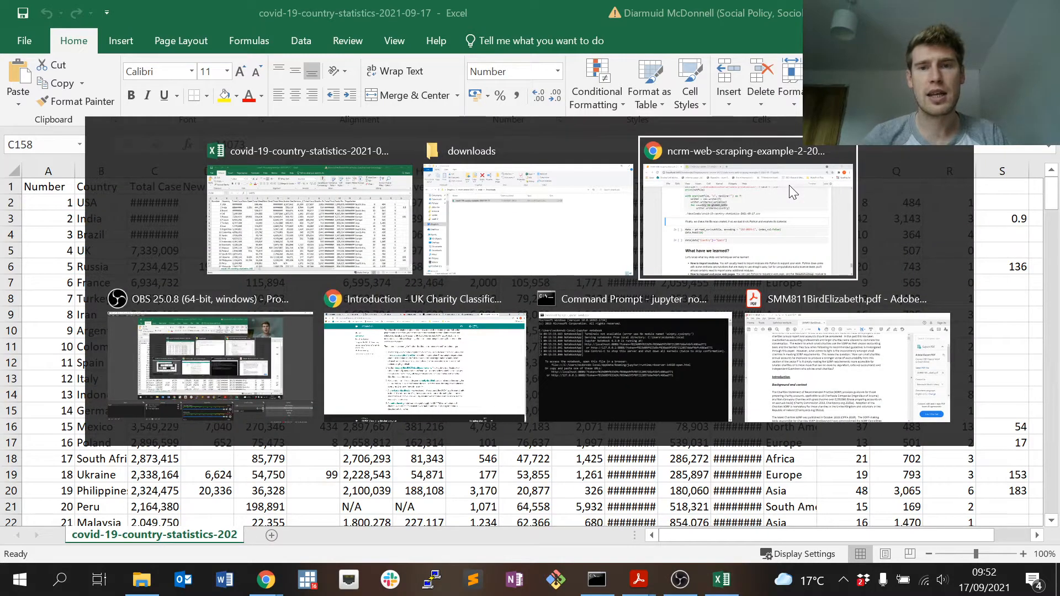
left_click(789, 184)
left_click(351, 16)
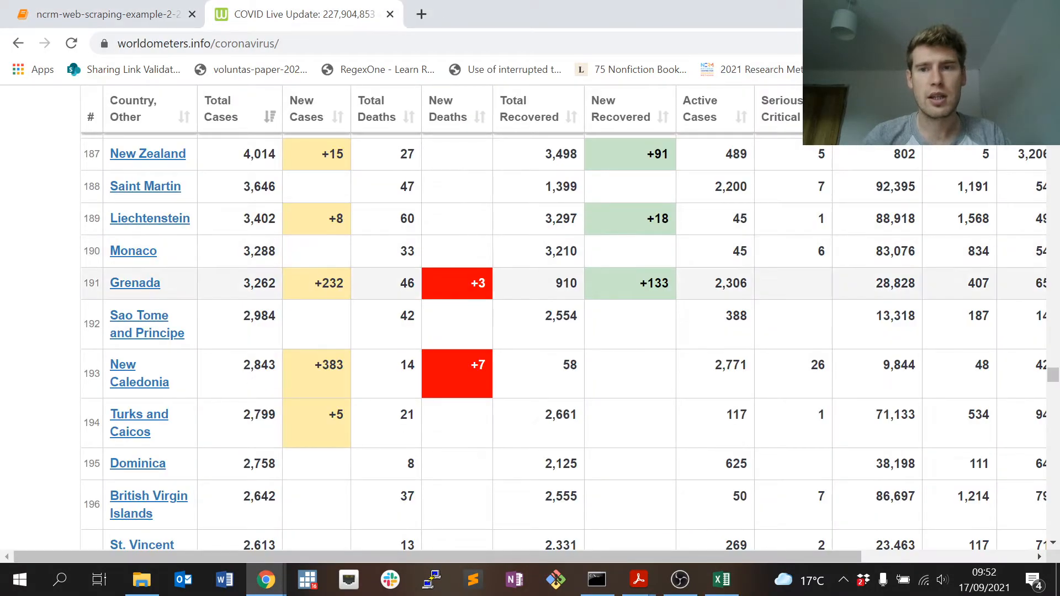
mouse_move(386, 553)
left_mouse_down()
mouse_move(379, 561)
mouse_move(502, 563)
left_mouse_up()
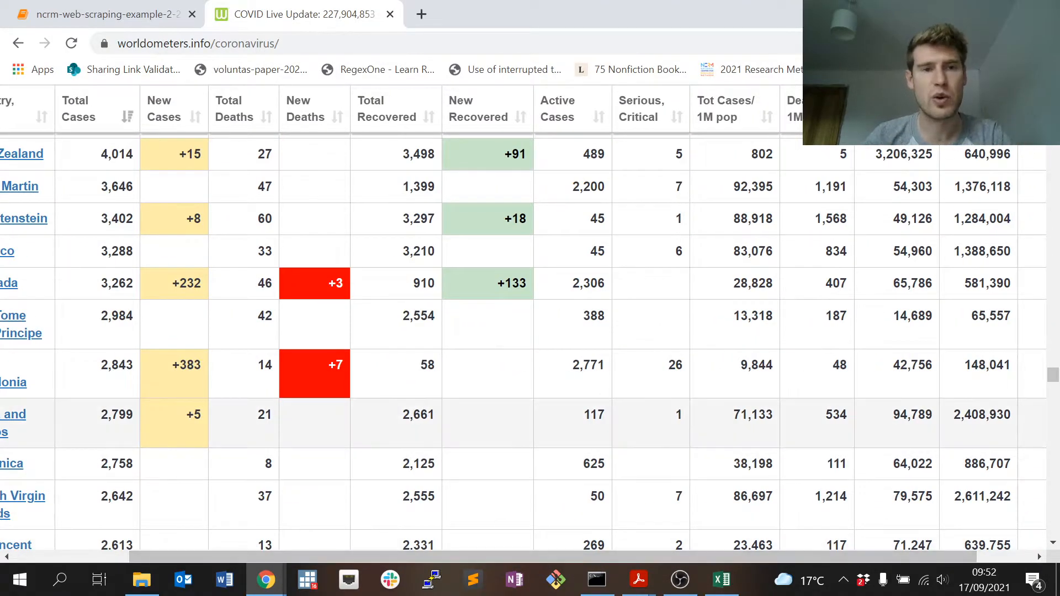
scroll(502, 530, "up", 1)
left_click_drag(438, 560, 332, 559)
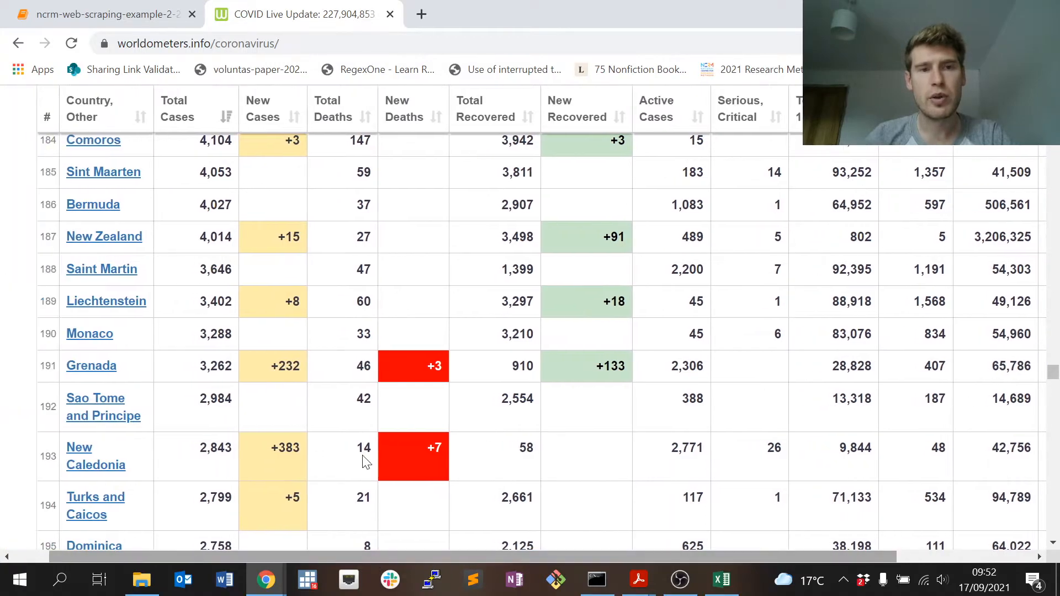
scroll(434, 425, "up", 1)
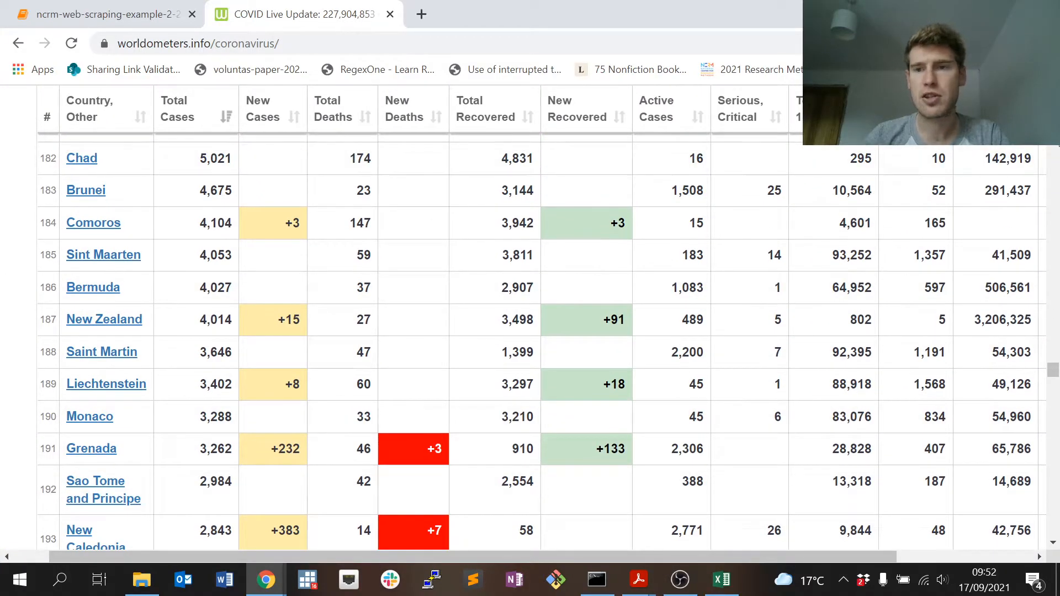
scroll(311, 261, "up", 1)
scroll(265, 261, "up", 3)
scroll(265, 261, "up", 2)
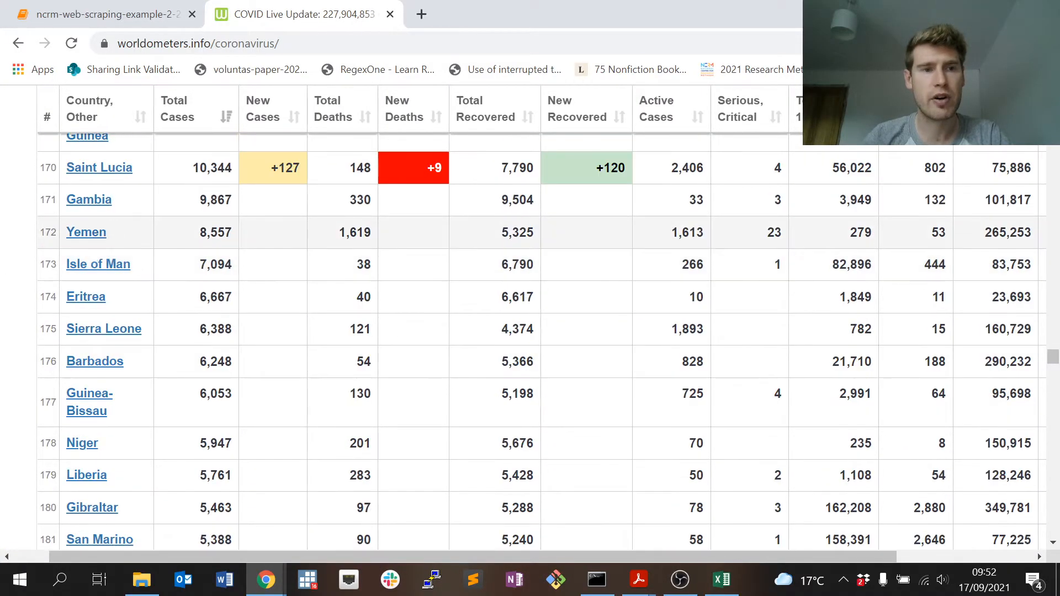
scroll(166, 249, "up", 4)
scroll(83, 241, "up", 4)
scroll(20, 235, "up", 4)
scroll(20, 235, "up", 5)
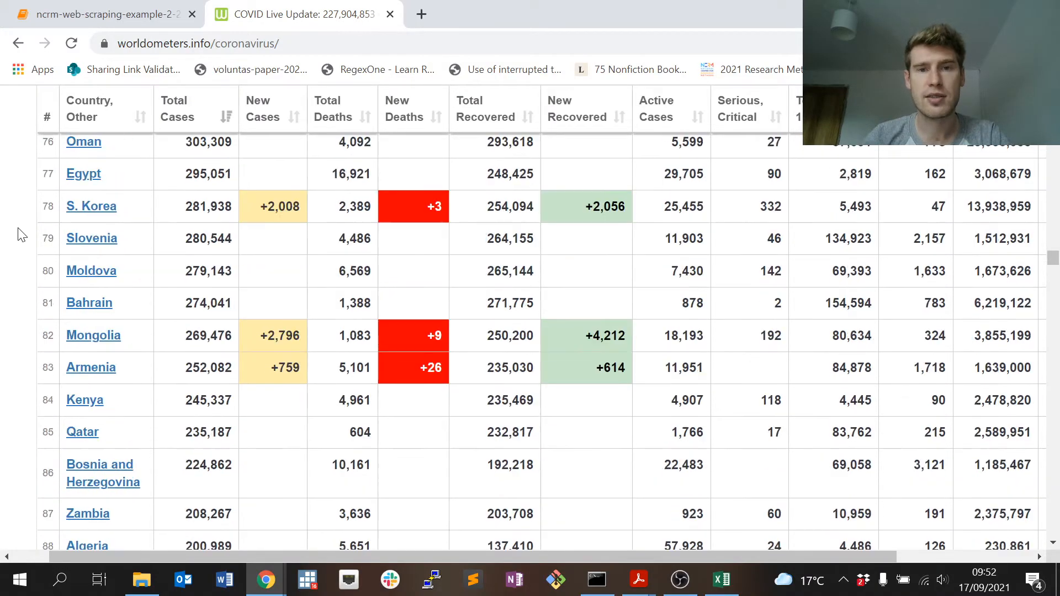
scroll(20, 235, "up", 5)
scroll(20, 235, "up", 5)
scroll(20, 235, "up", 2)
scroll(20, 235, "up", 5)
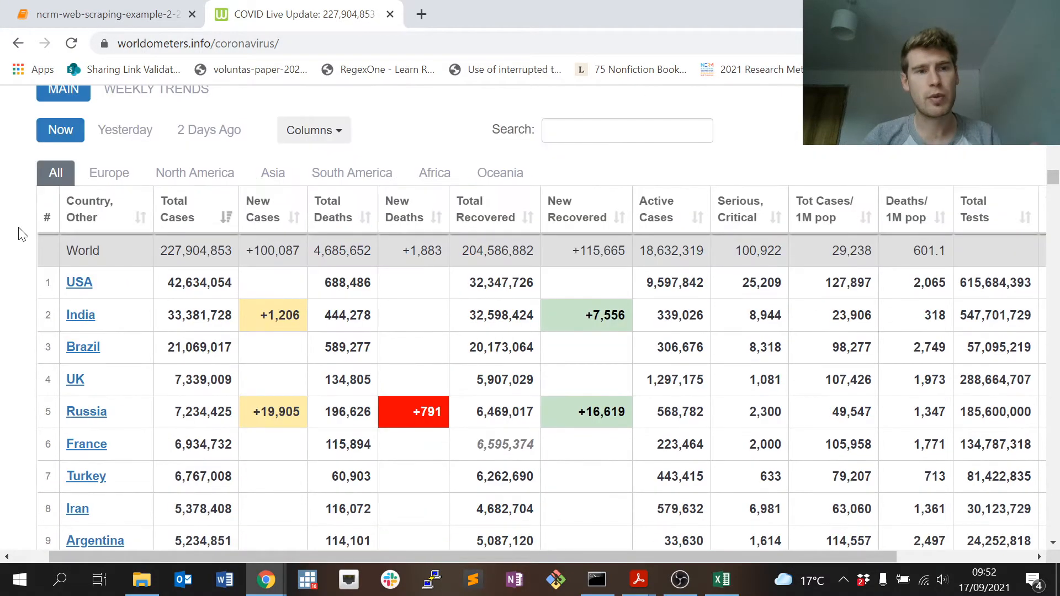
scroll(19, 234, "up", 4)
scroll(20, 234, "down", 1)
scroll(20, 234, "down", 3)
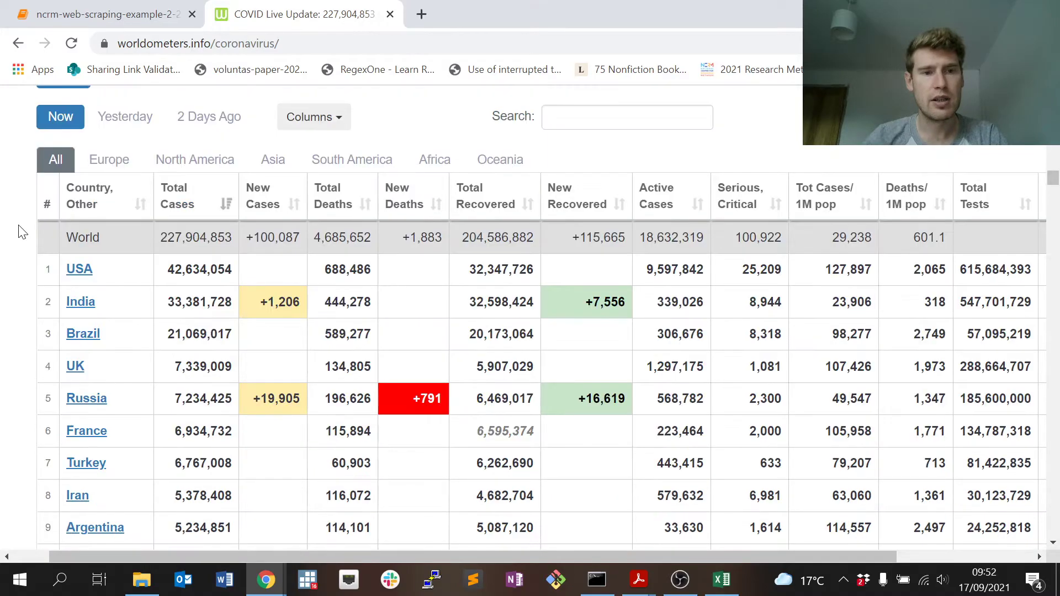
Filter the Worldometer table by Europe, North America, Asia and South America, then return to Excel
left_click(109, 159)
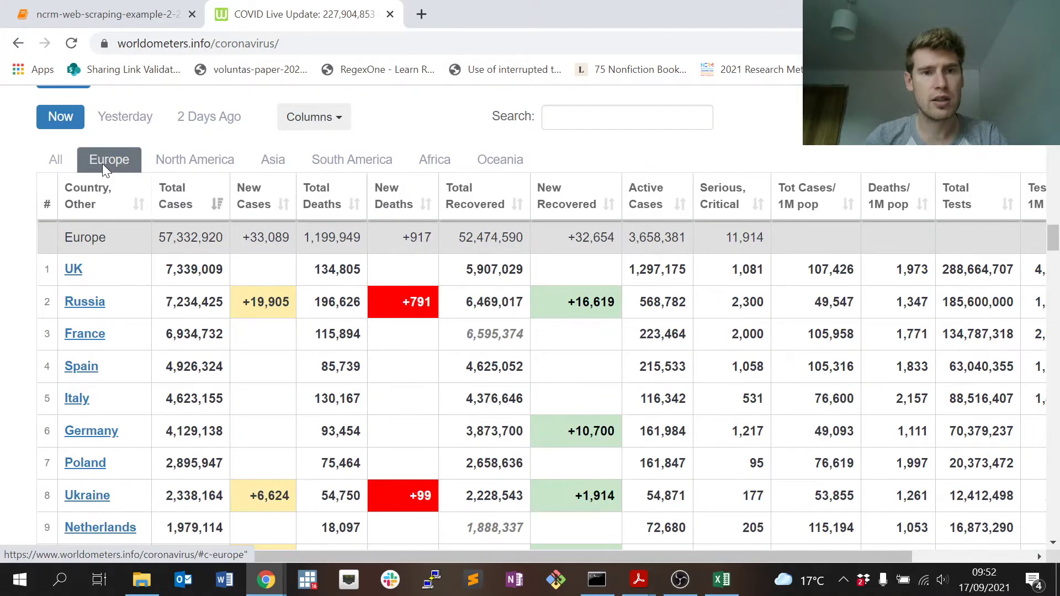
left_click(195, 159)
left_click(274, 160)
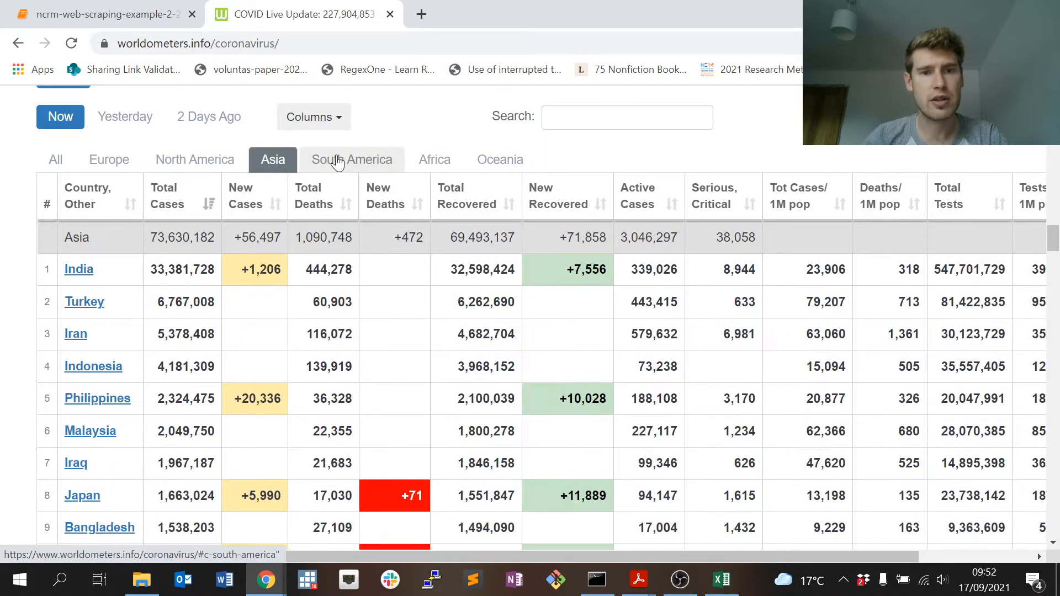
left_click(337, 157)
key("alt+Tab")
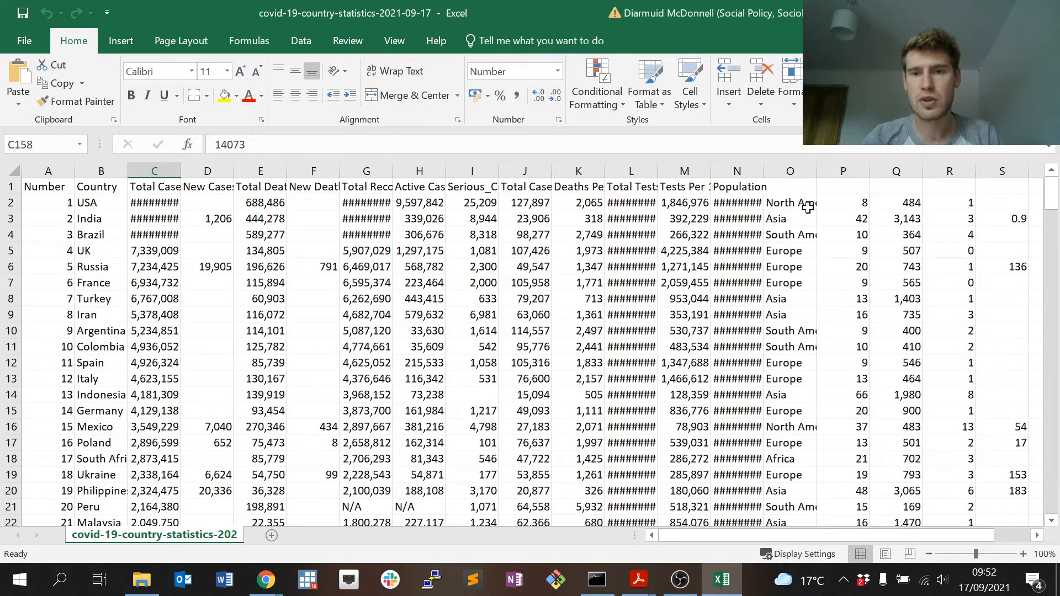
Inspect USA's row 2 values O2:S2 and India's country name and columns P3:S3 in the sheet
left_click_drag(787, 202, 985, 203)
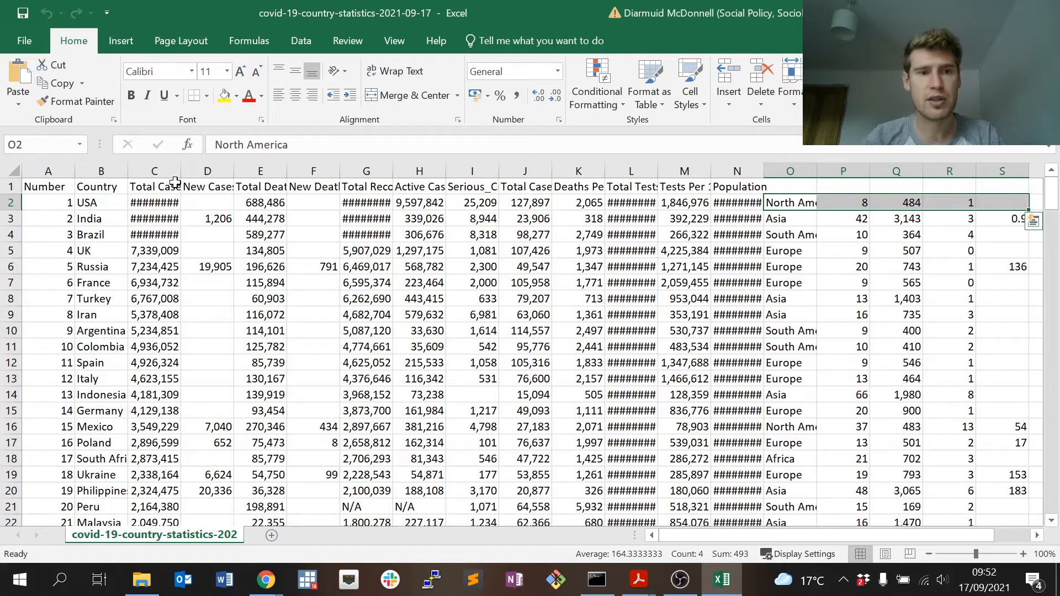
left_click(98, 218)
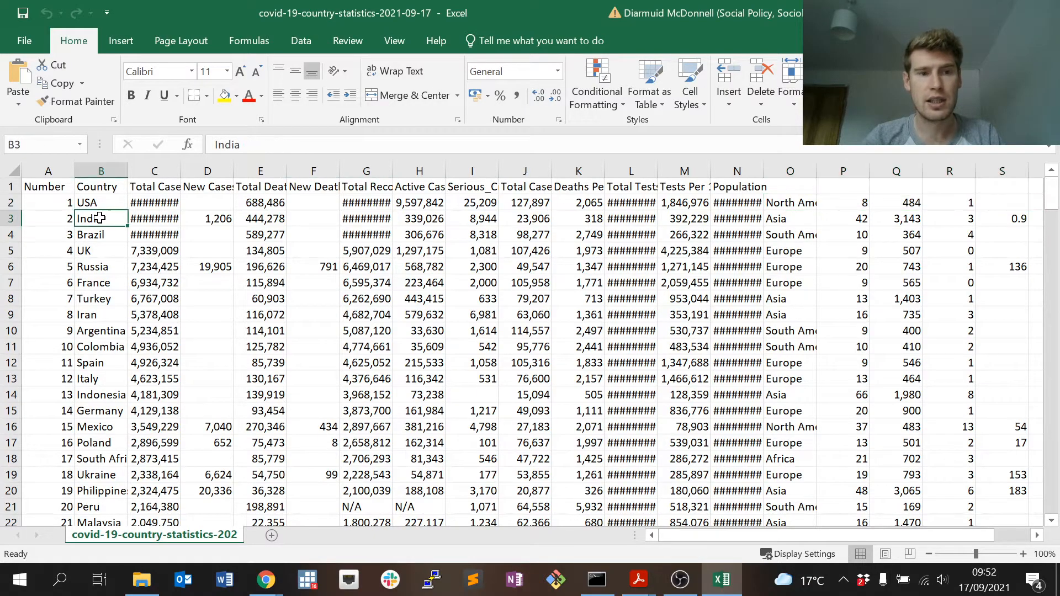
left_click(841, 224)
left_click_drag(842, 224, 989, 219)
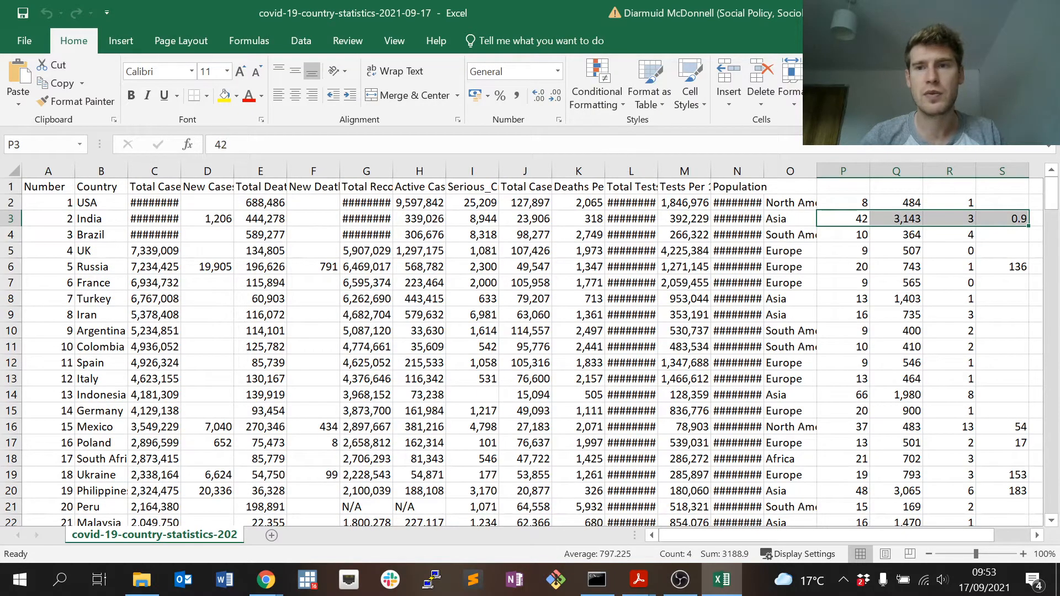
Return to the Jupyter notebook and run the read_csv cell, showing the first ten rows USA through Colombia
key("alt+Tab")
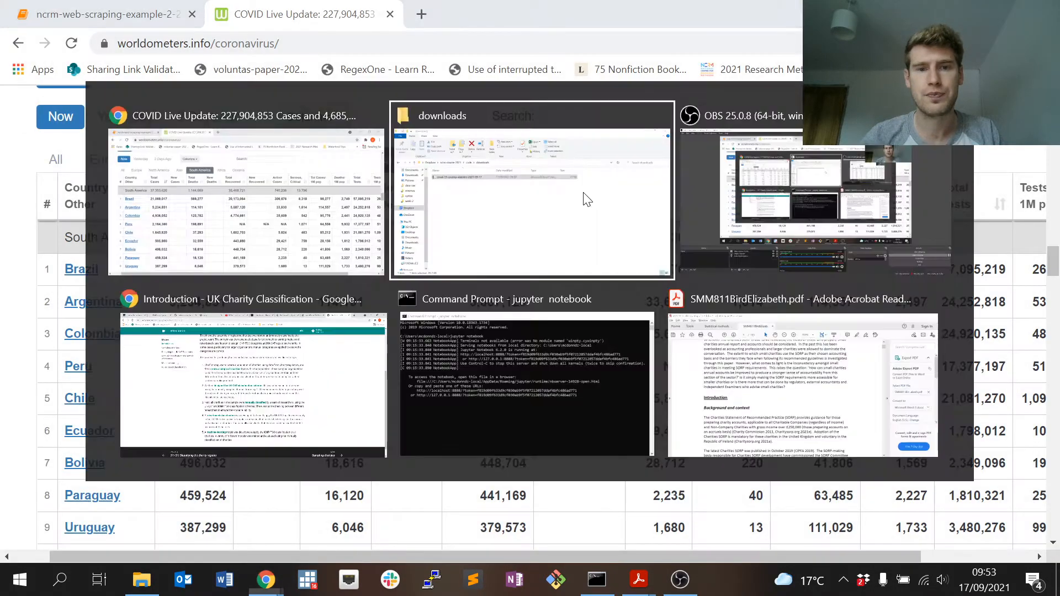
key("alt+Tab")
key("alt+Tab")
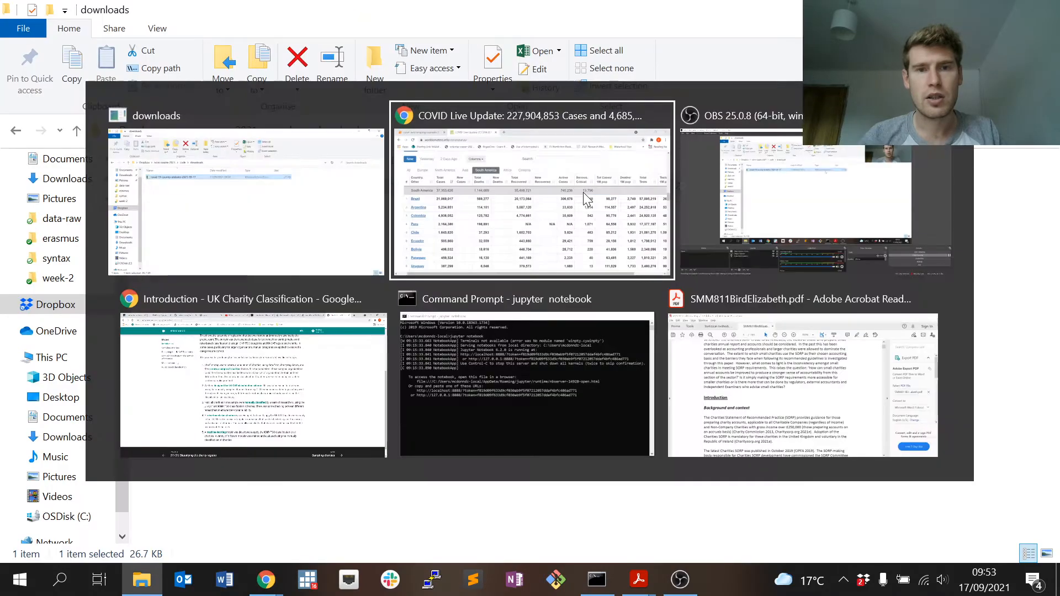
key("alt+Tab")
left_click(108, 13)
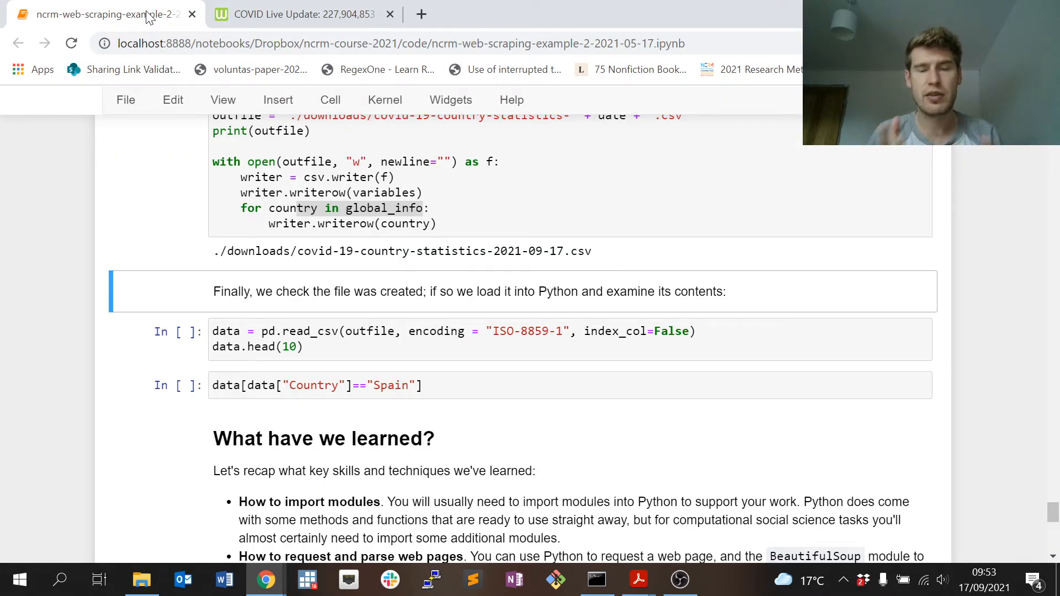
key("Down")
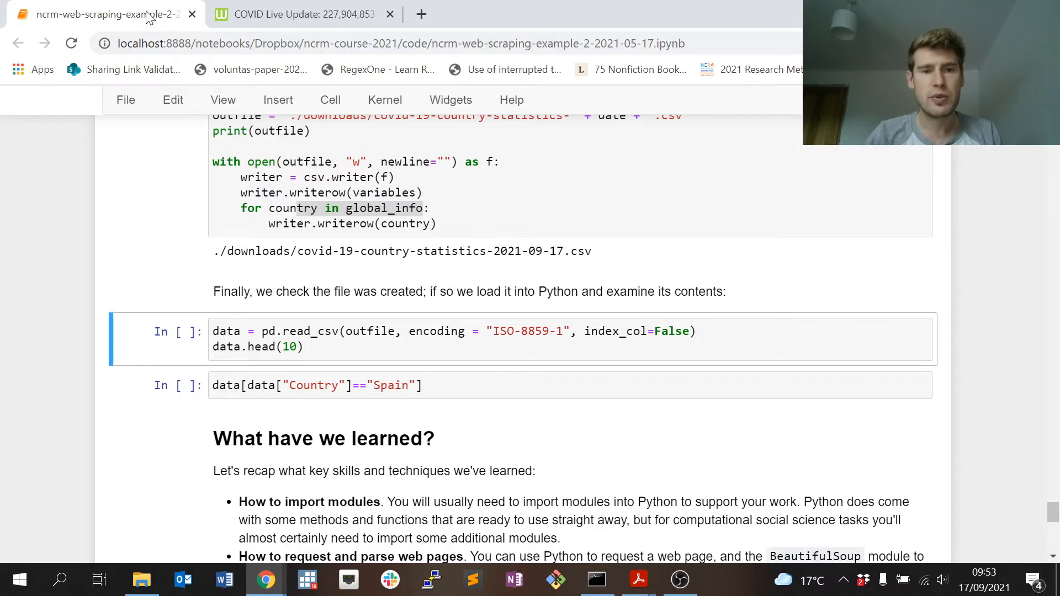
key("shift+Return")
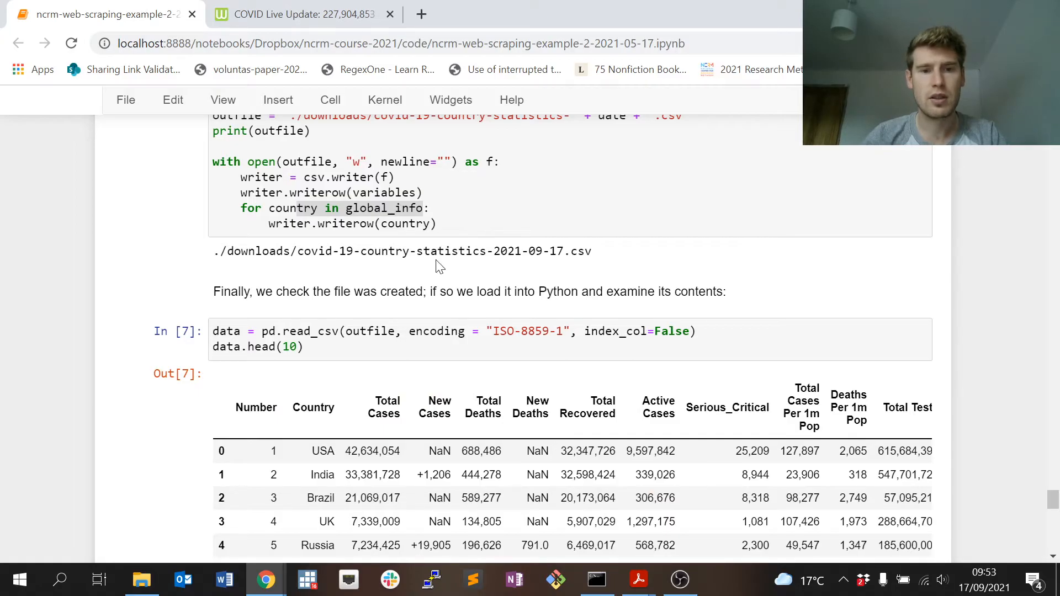
scroll(438, 266, "down", 2)
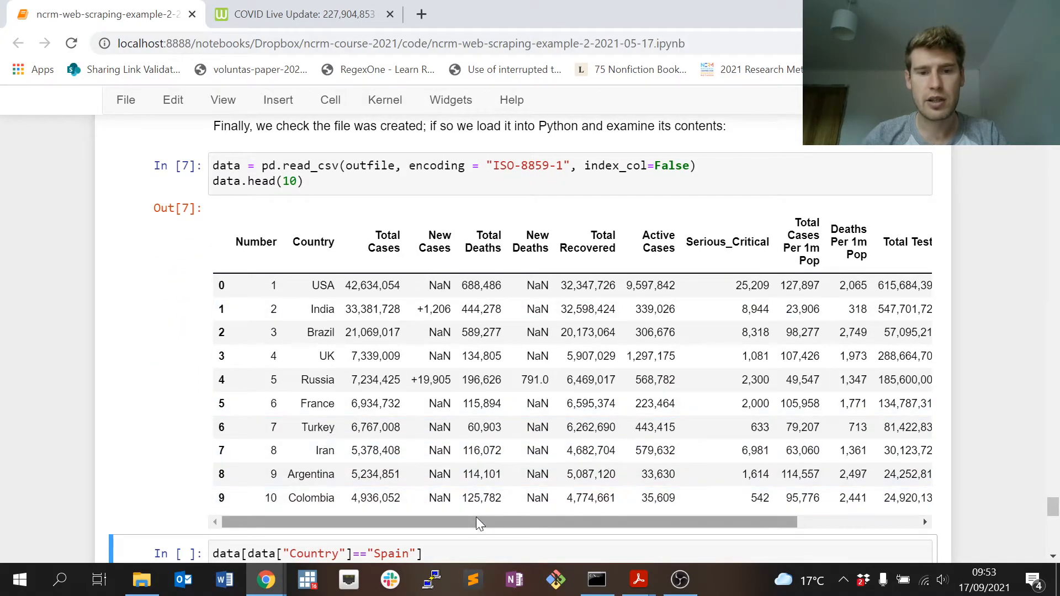
left_click_drag(476, 521, 441, 522)
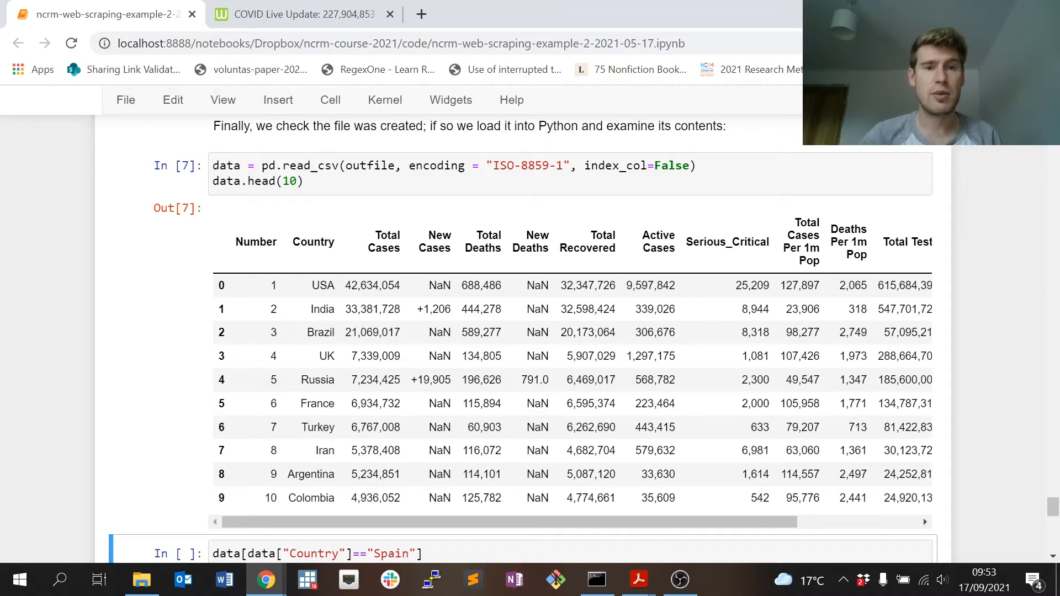
Review the pd loading code against the Worldometers table page and come back to the notebook
double_click(267, 165)
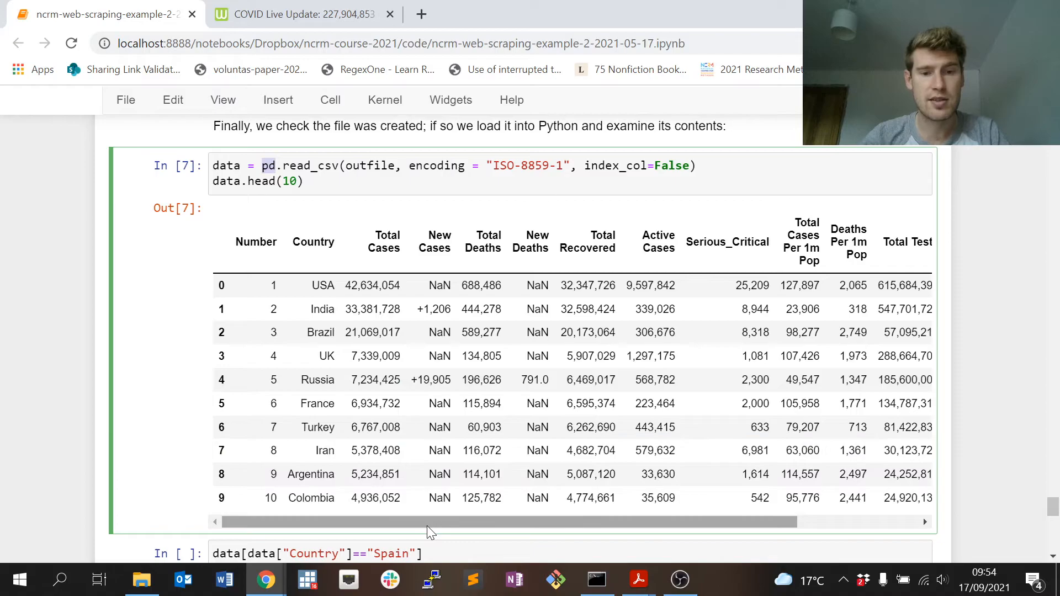
mouse_move(427, 523)
left_mouse_down()
mouse_move(525, 530)
mouse_move(414, 530)
left_mouse_up()
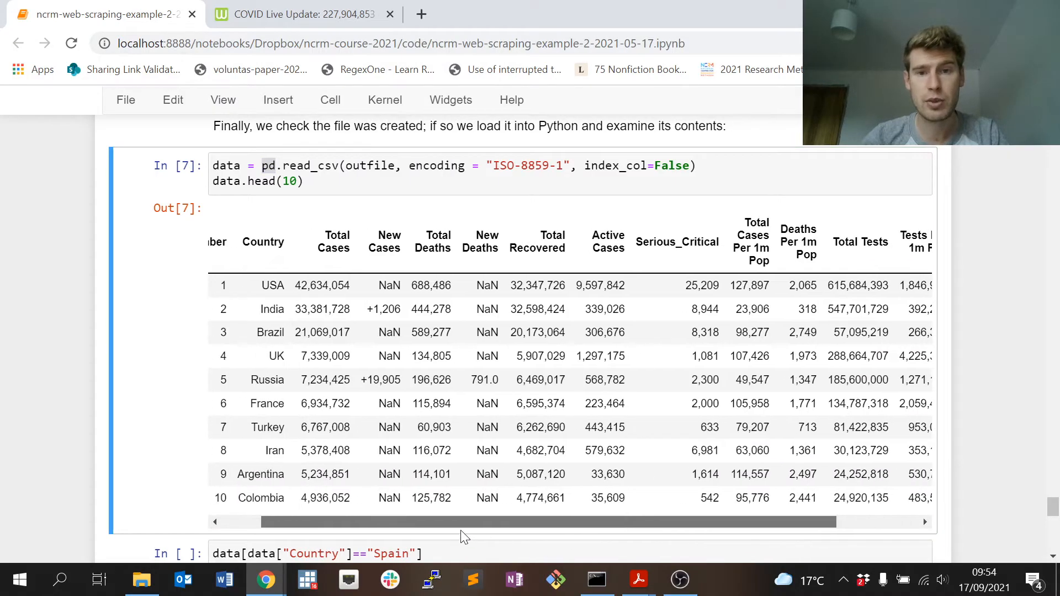
left_click(369, 20)
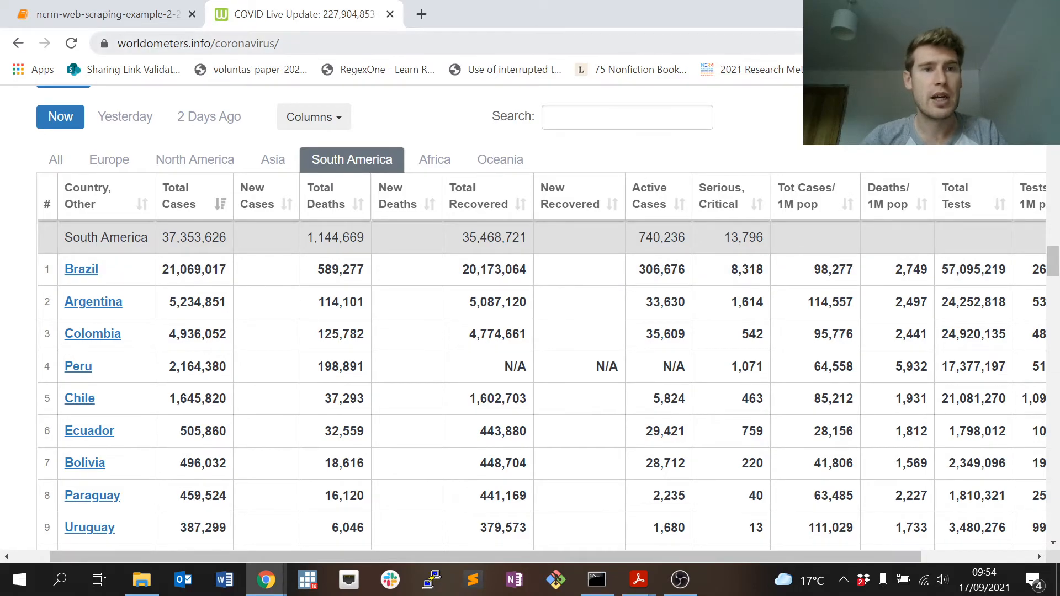
left_click(164, 13)
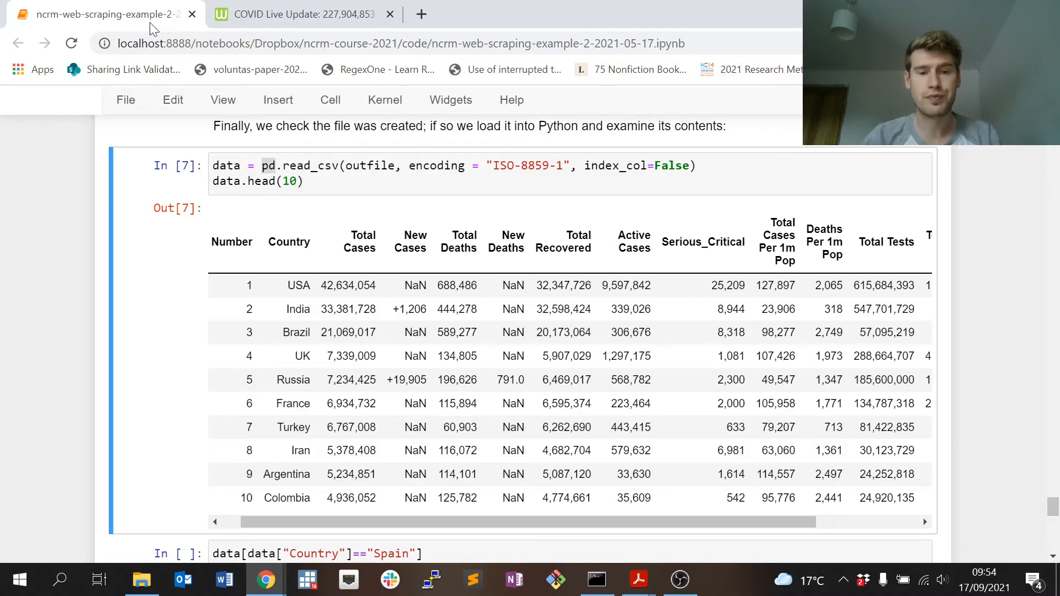
scroll(192, 419, "down", 2)
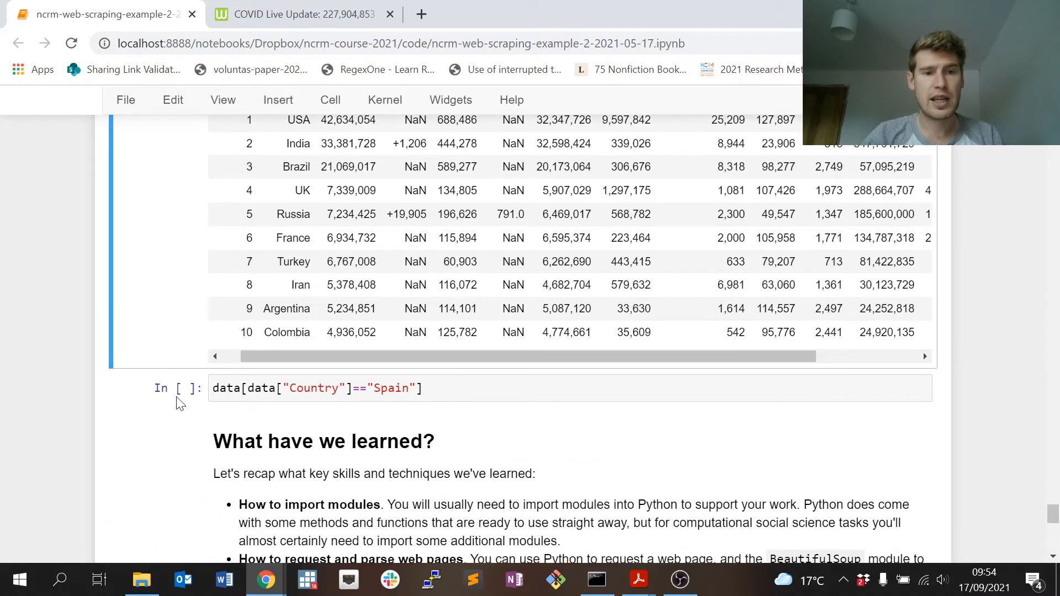
Run the filter cell selecting Spain's row from the DataFrame
left_click(178, 403)
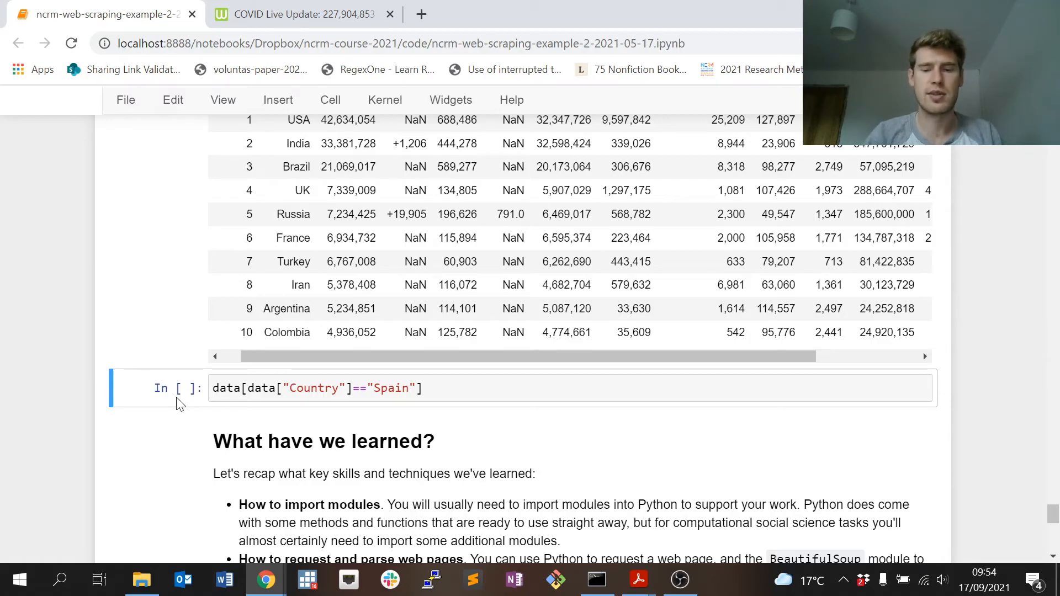
key("shift+Return")
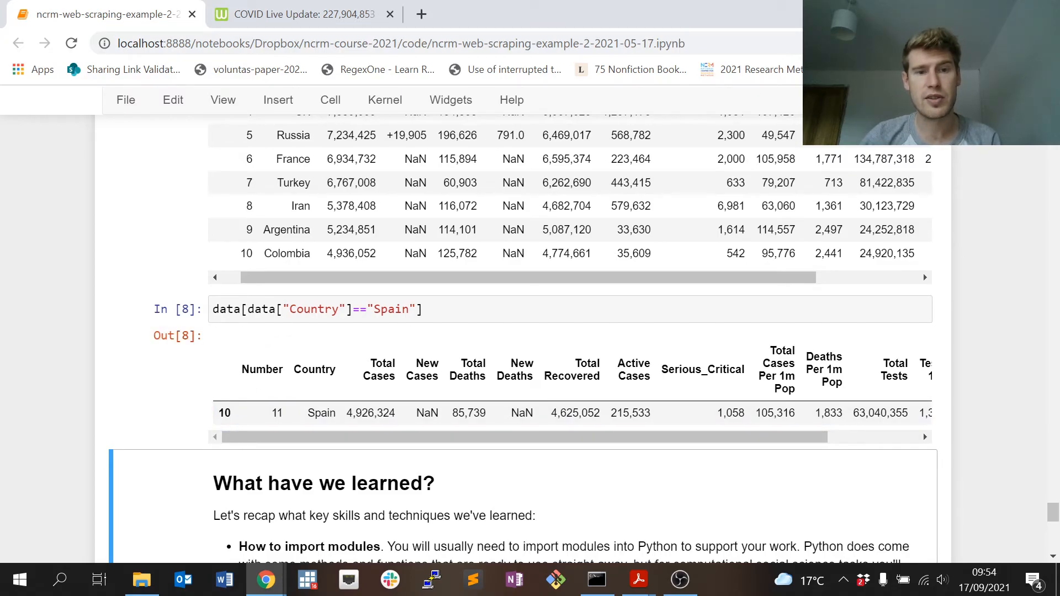
Change the filtered country from Spain to Ireland and rerun, showing Ireland's row with 371,301 cases
left_click_drag(288, 309, 389, 309)
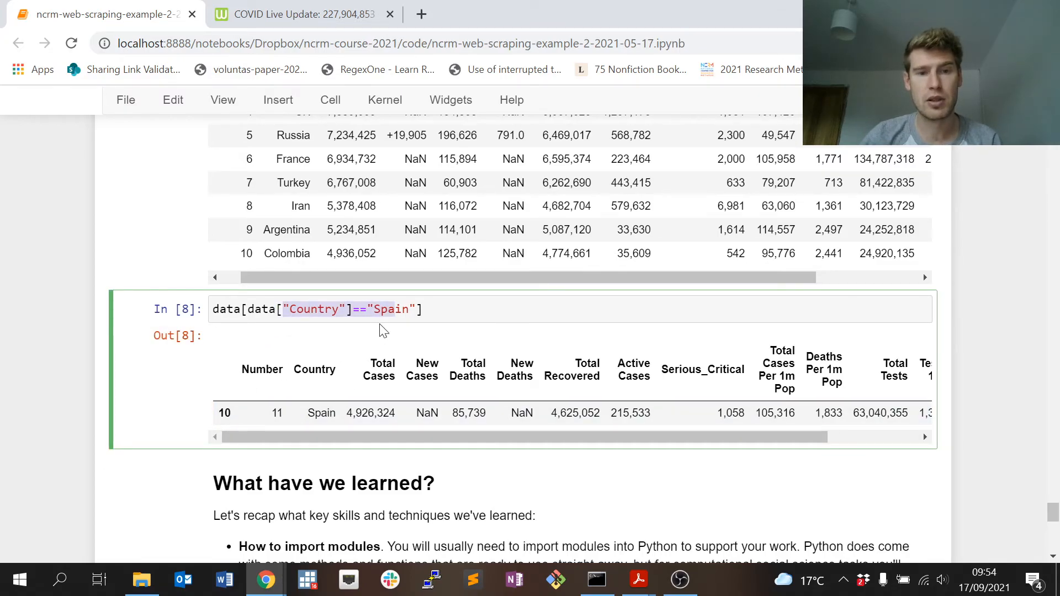
double_click(389, 309)
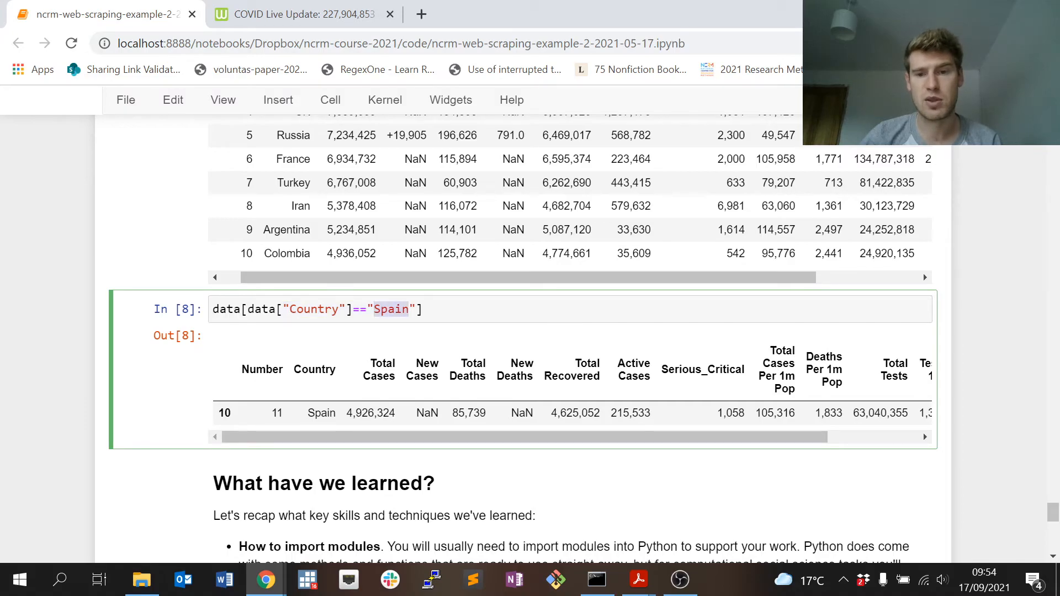
type("Irela")
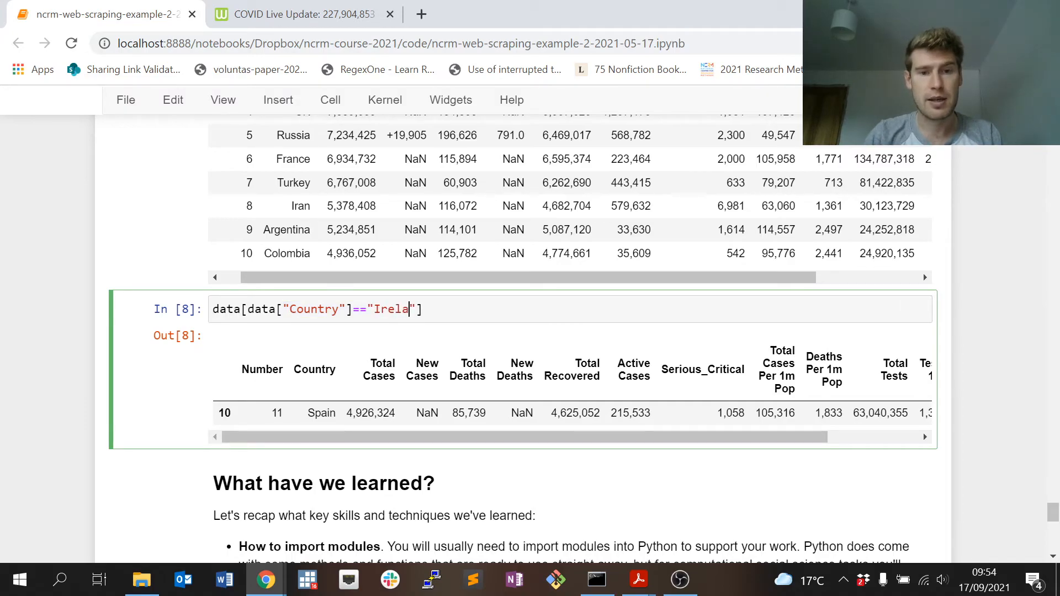
type("nd")
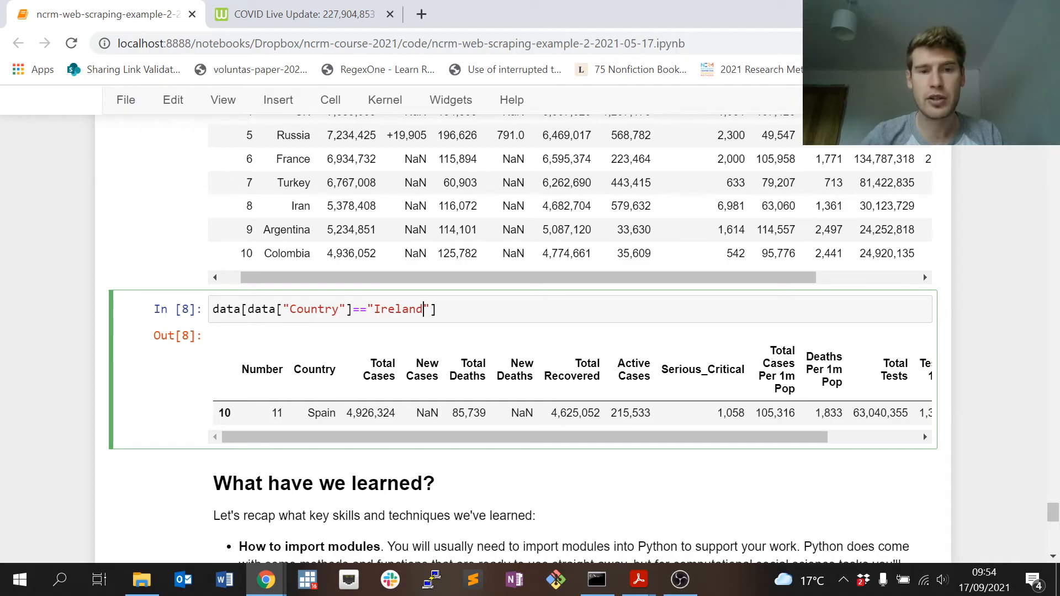
key("shift+Return")
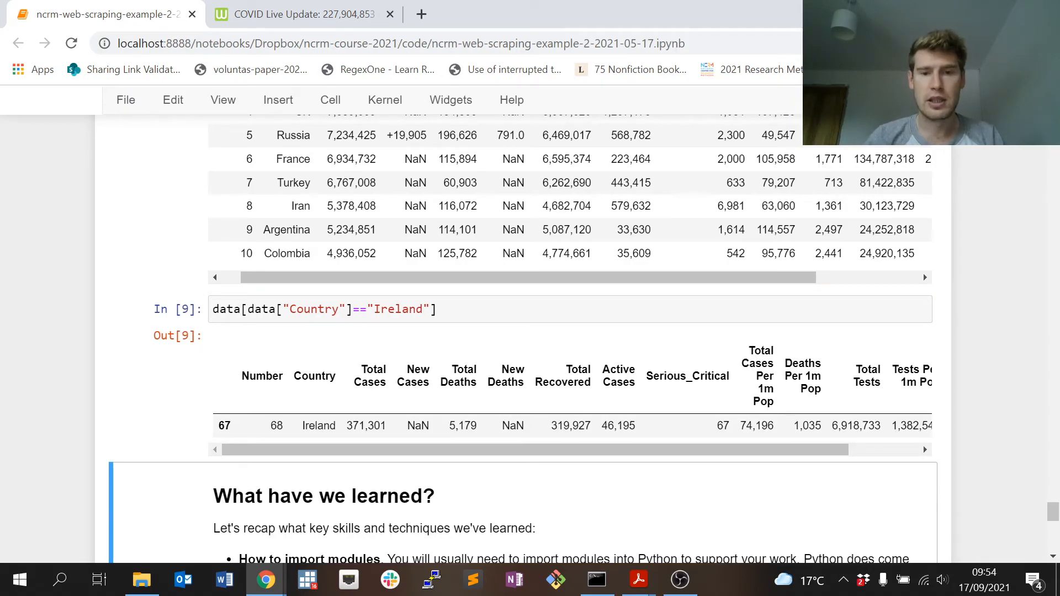